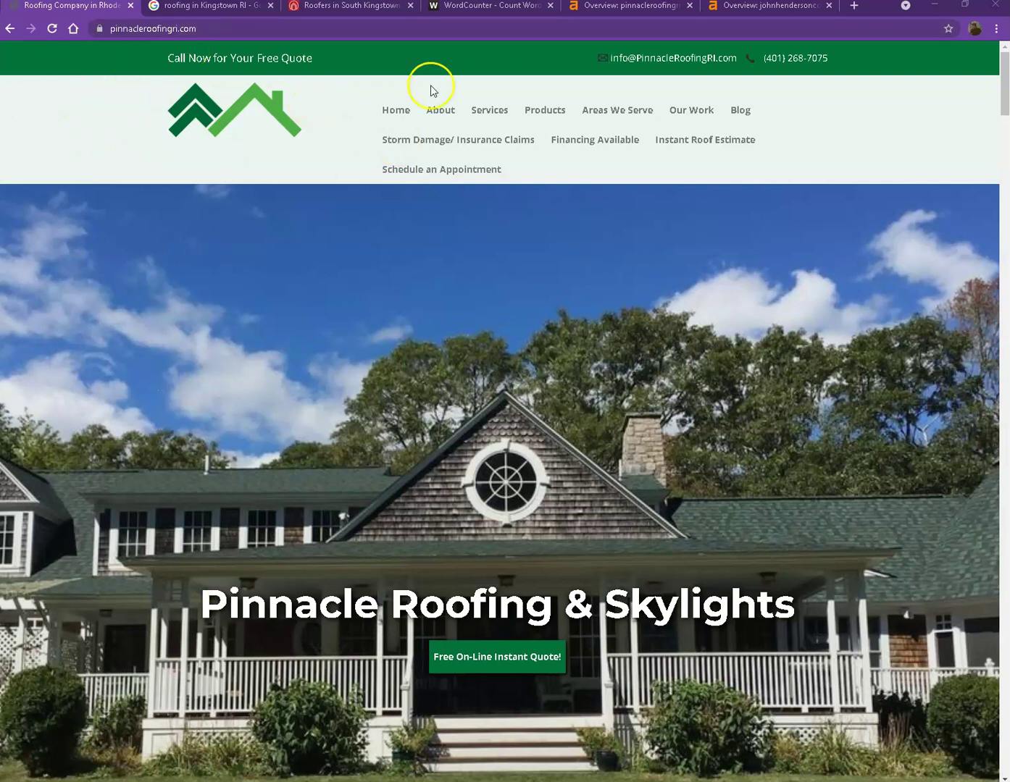
Step: Review the Pinnacle Roofing homepage from its banner through the services, gallery, customer reviews and contact form
scroll(785, 164, down, 15)
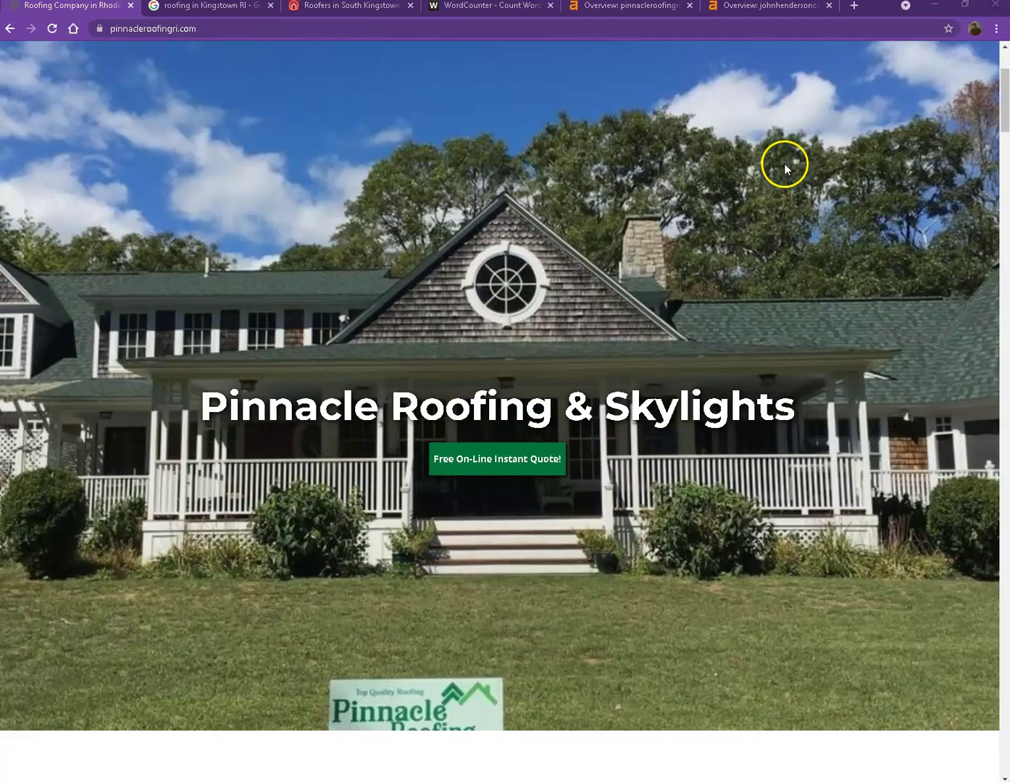
scroll(770, 181, down, 13)
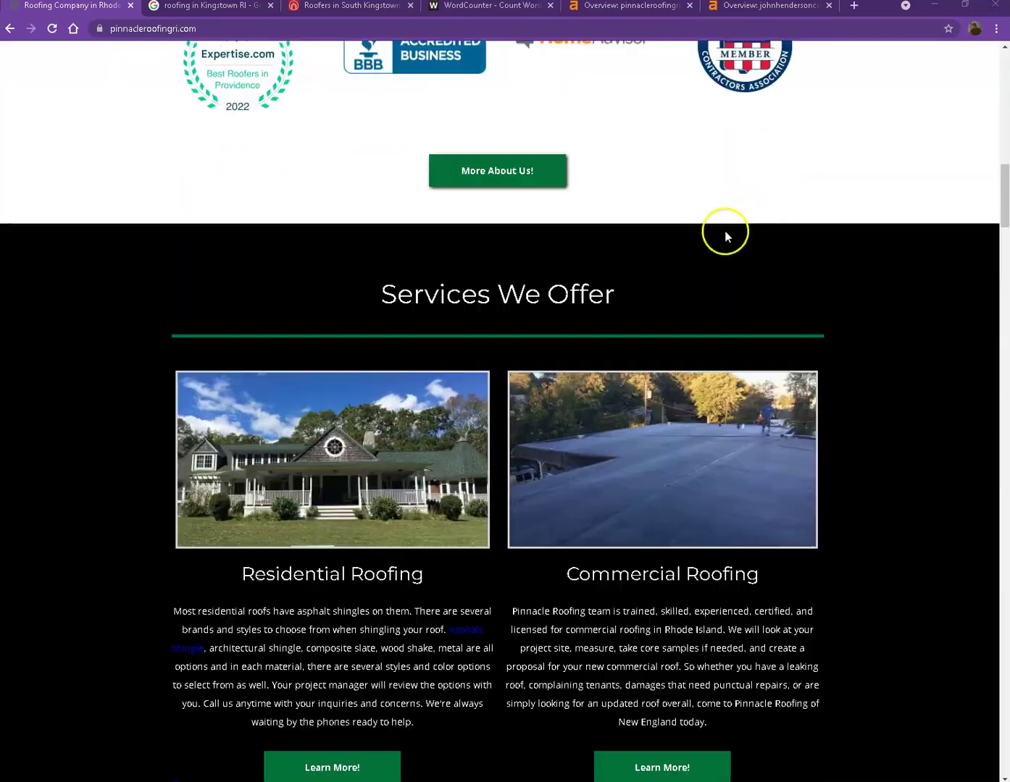
scroll(678, 273, down, 20)
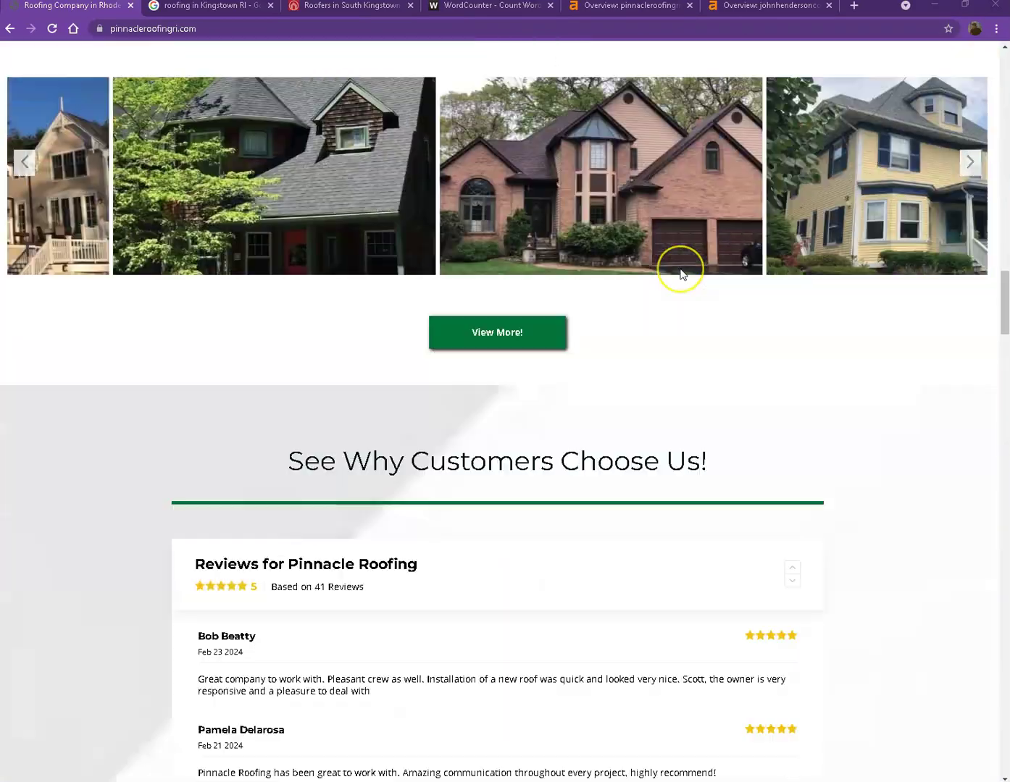
scroll(683, 264, down, 20)
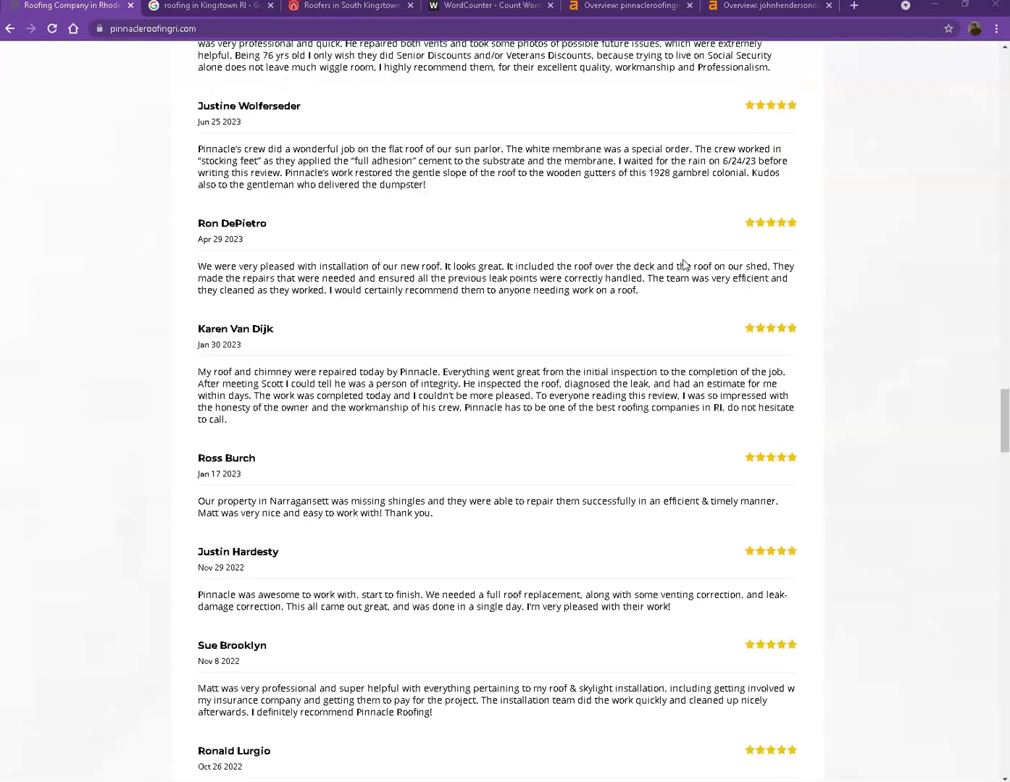
scroll(682, 264, down, 17)
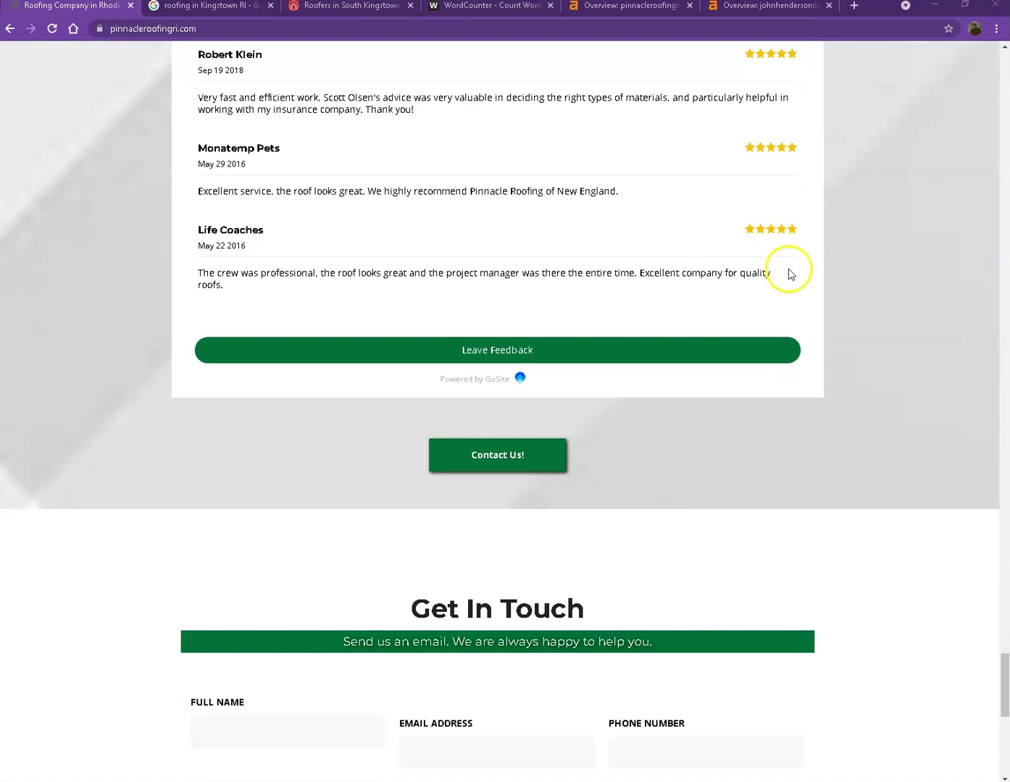
scroll(789, 270, up, 12)
scroll(789, 267, up, 15)
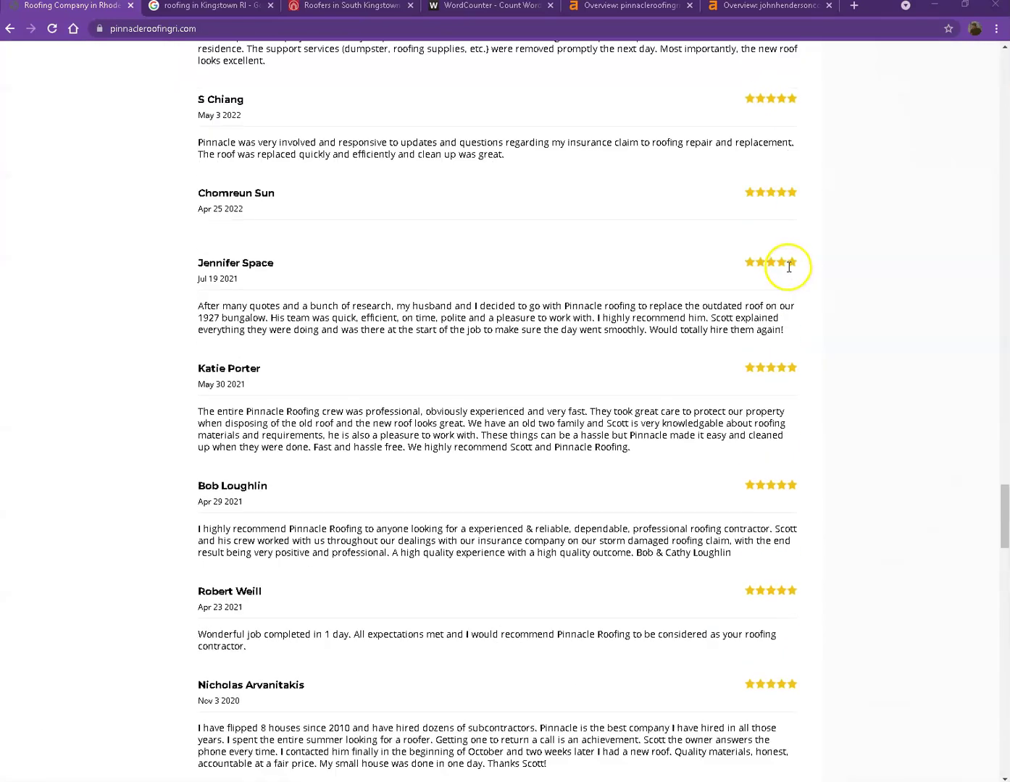
scroll(790, 270, up, 12)
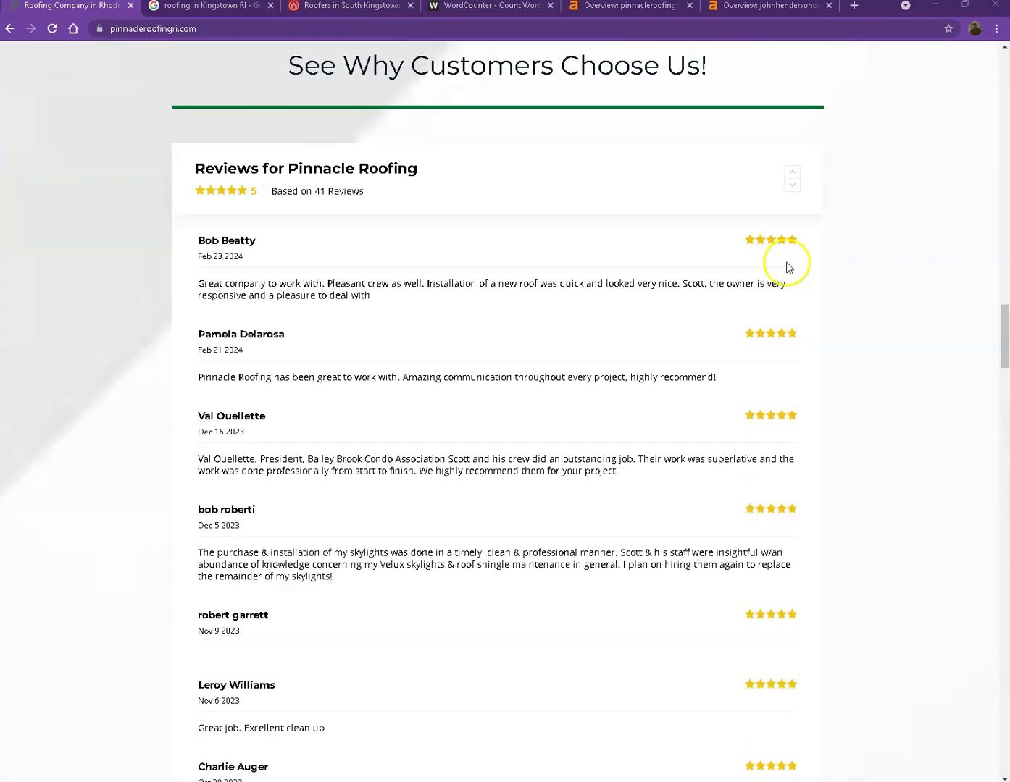
scroll(788, 268, up, 10)
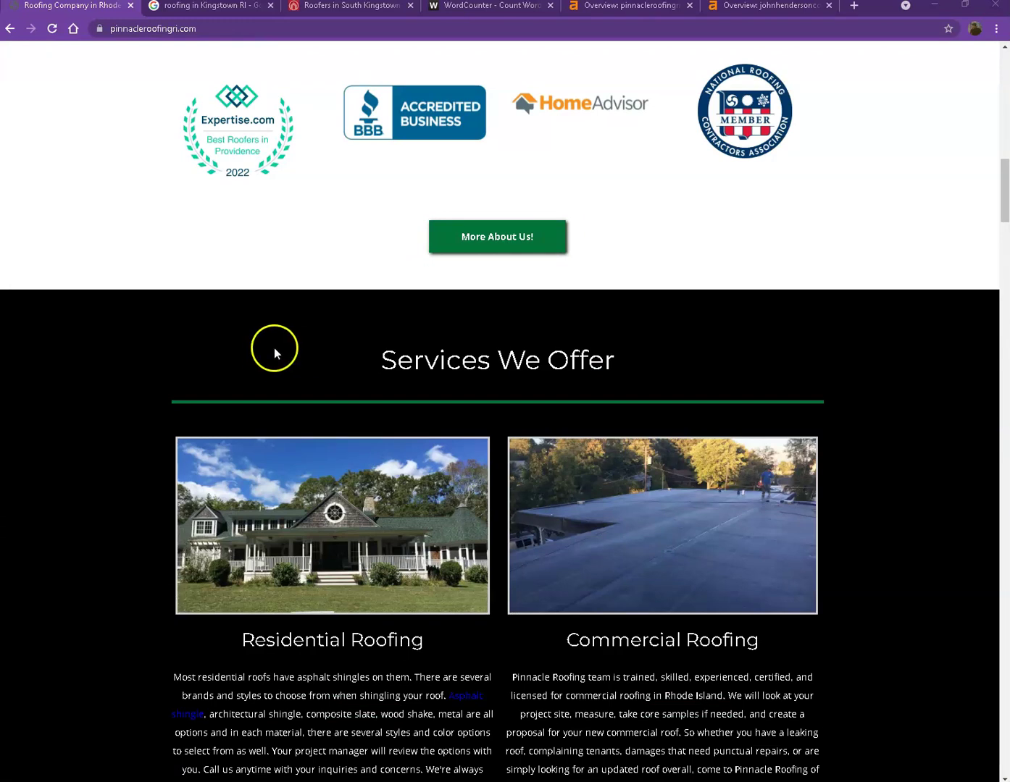
scroll(276, 351, up, 8)
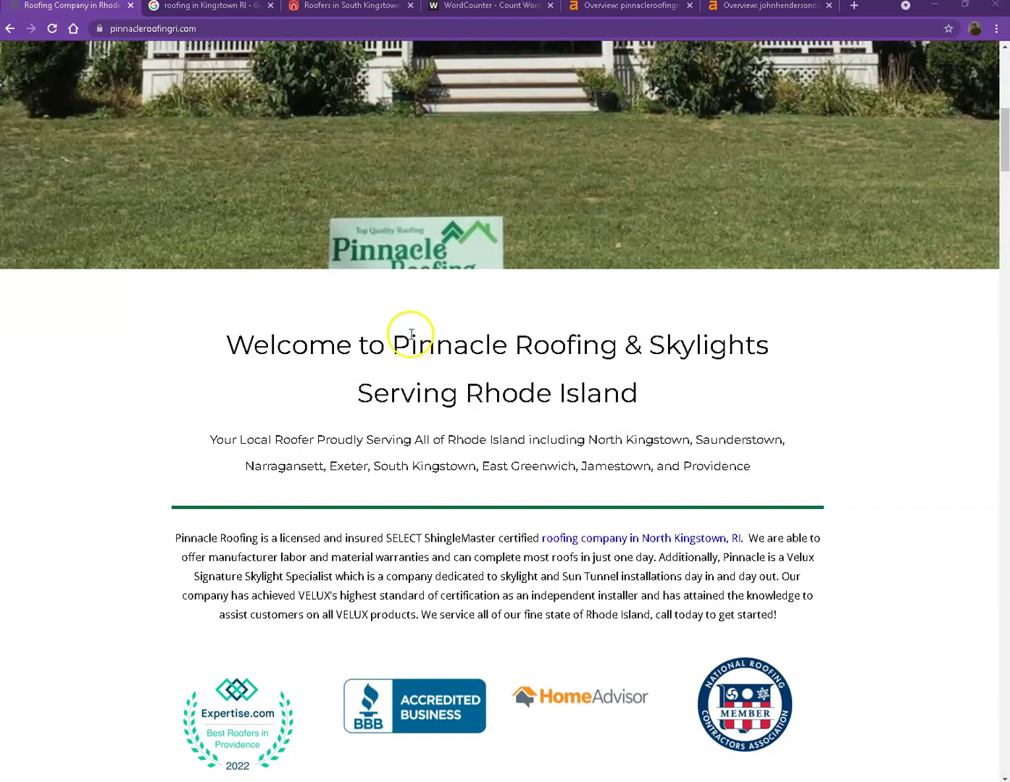
Step: Copy all the text of the Pinnacle Roofing homepage and paste it into WordCounter to check its word count and keyword density
key(ctrl+a)
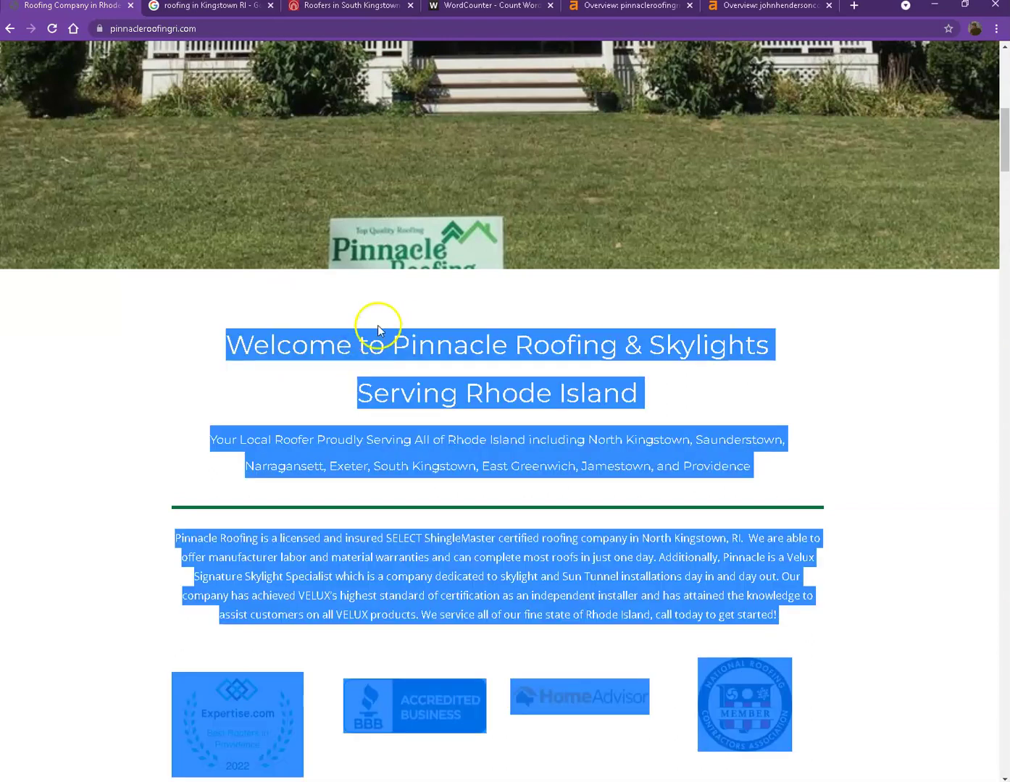
click(438, 25)
key(ctrl+a)
key(ctrl+v)
scroll(373, 250, up, 20)
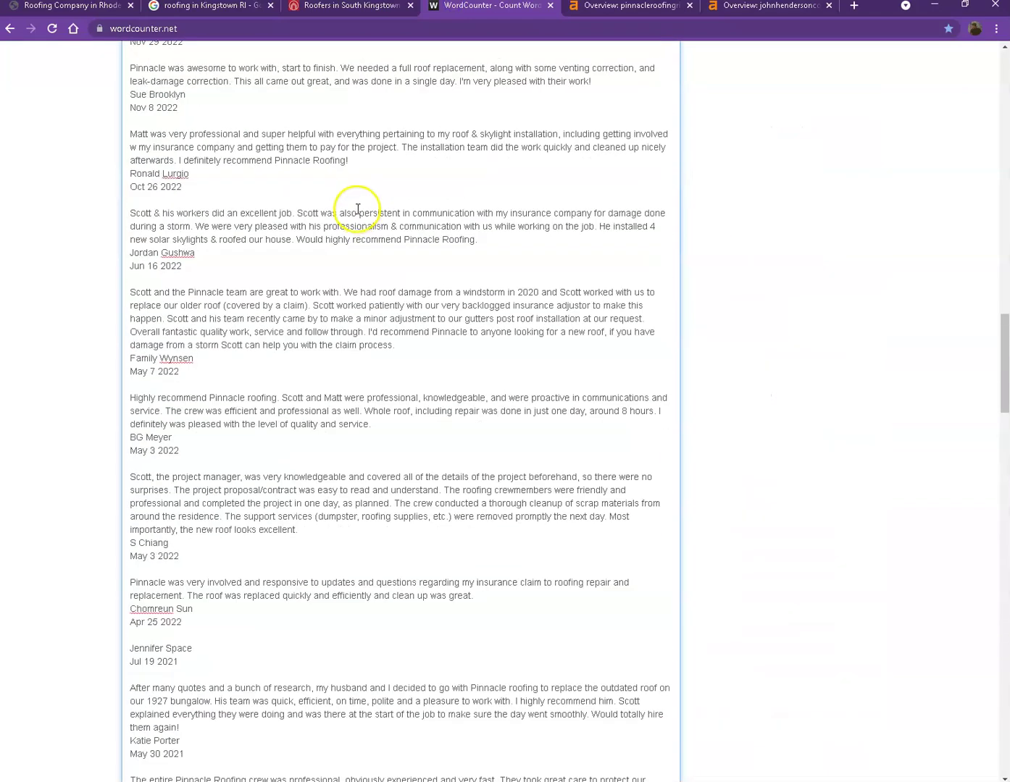
scroll(358, 209, up, 20)
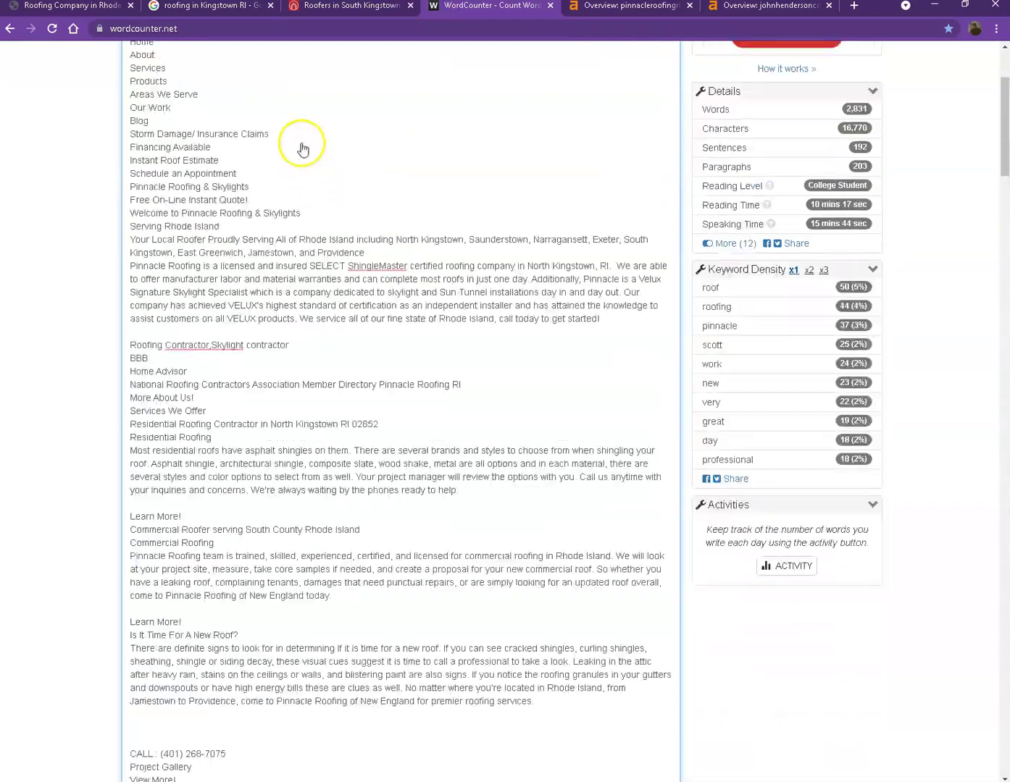
scroll(303, 149, up, 3)
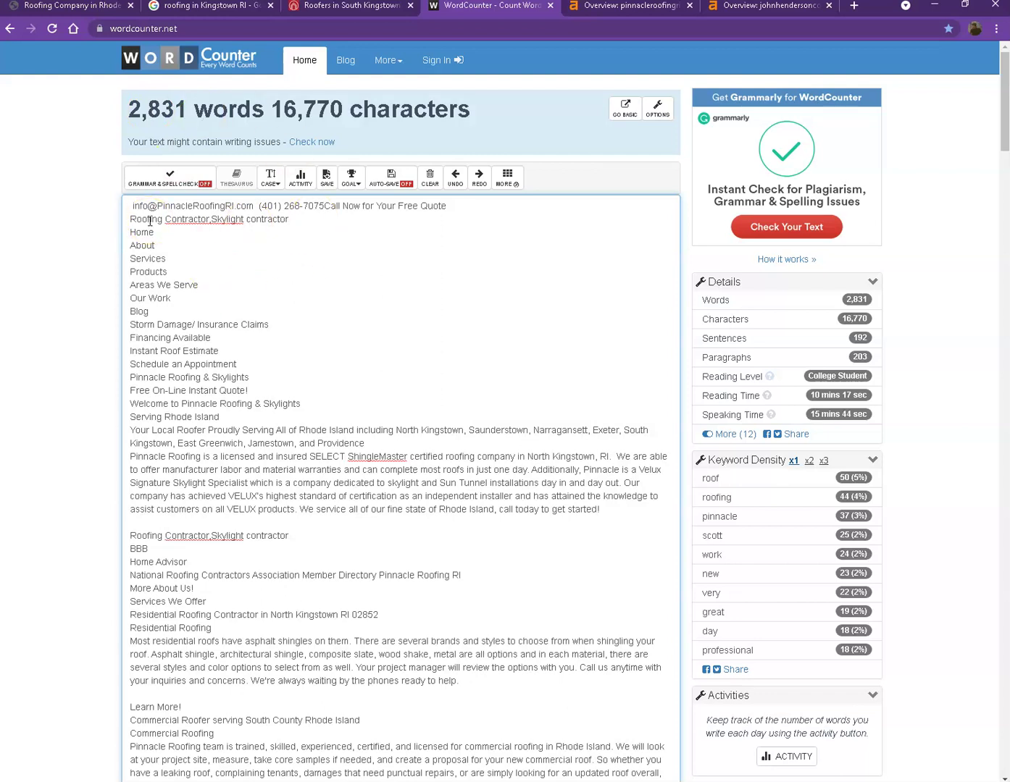
Step: Return to the Pinnacle Roofing homepage and check the welcome text, services section and Residential Roofing image
click(66, 8)
click(196, 342)
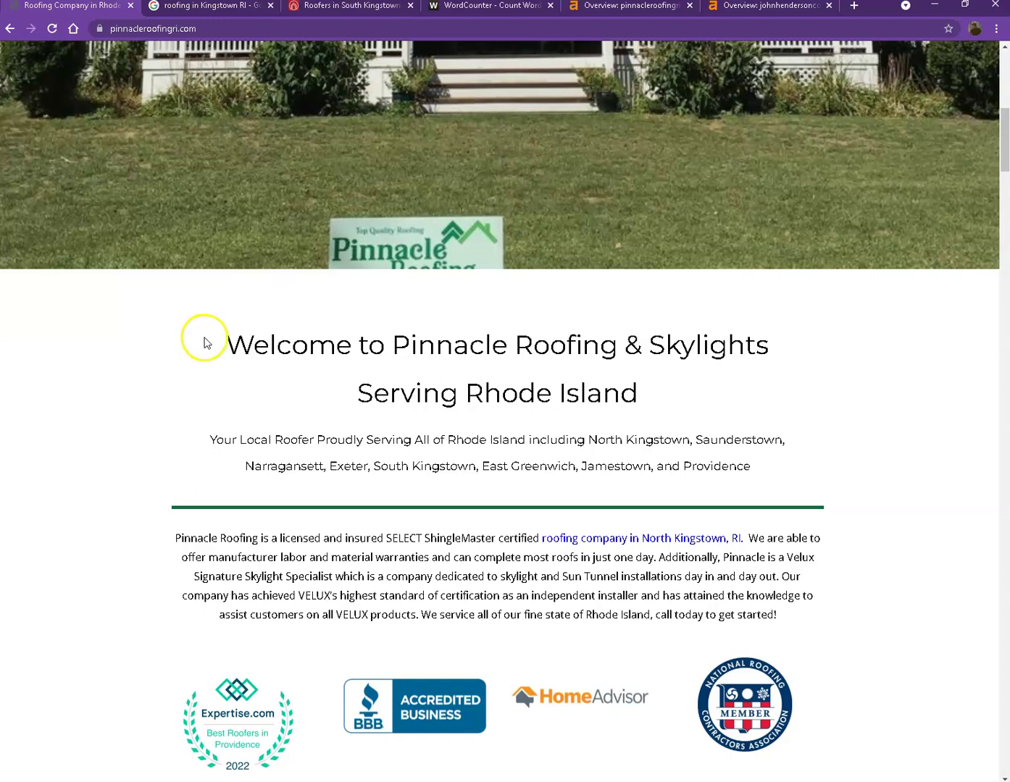
scroll(222, 315, down, 2)
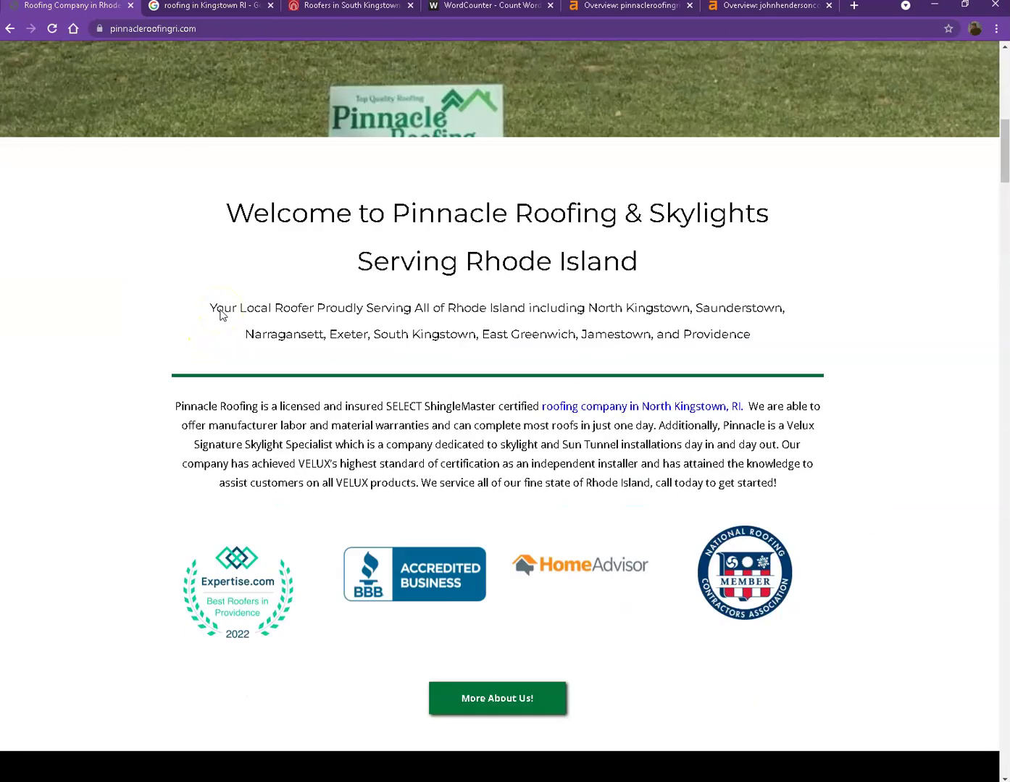
scroll(222, 314, down, 3)
scroll(223, 308, down, 9)
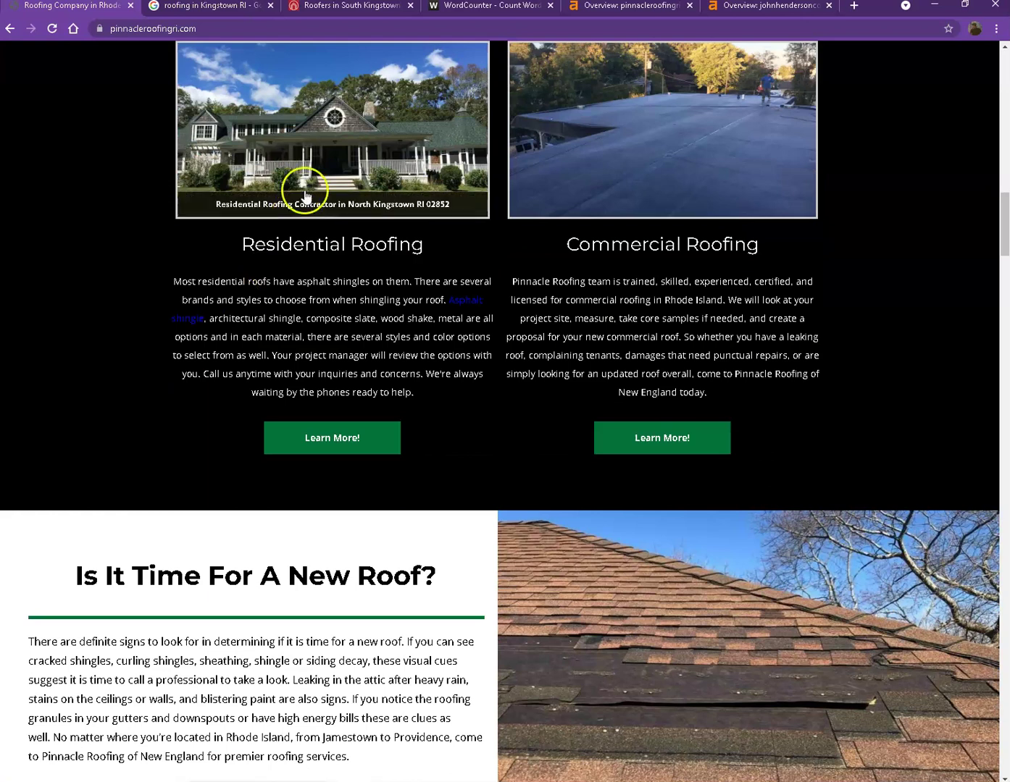
right_click(303, 122)
click(122, 174)
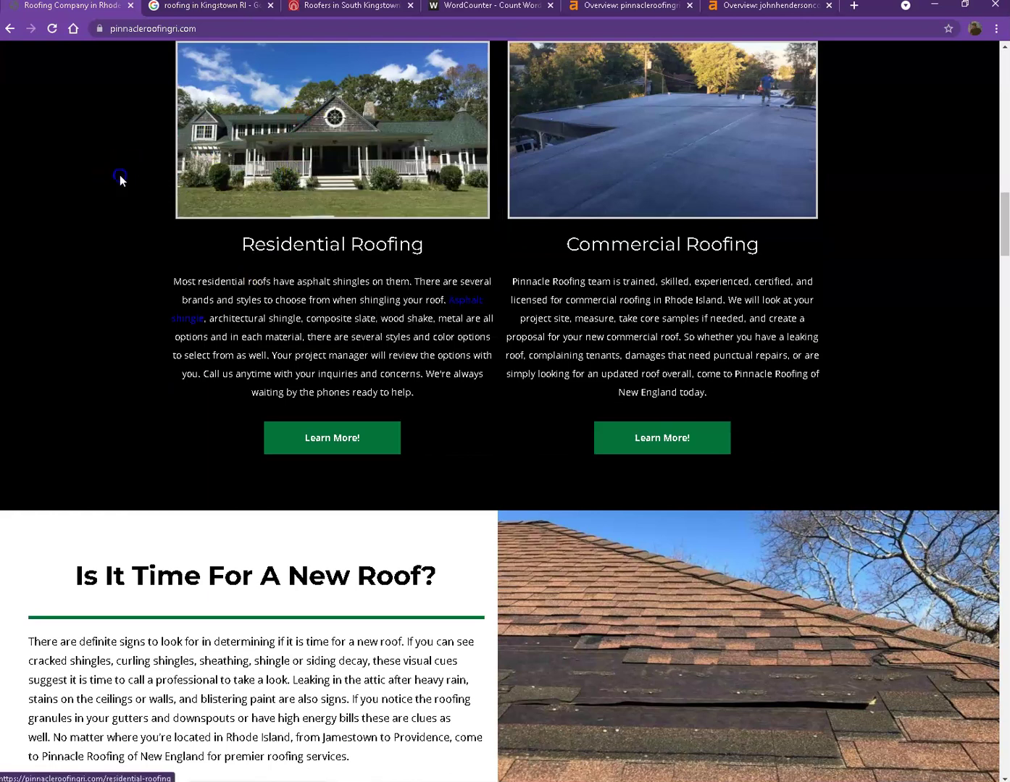
Step: Inspect the context options of the image beside "Is It Time For A New Roof?" and of a project gallery photo
scroll(120, 174, down, 4)
right_click(593, 321)
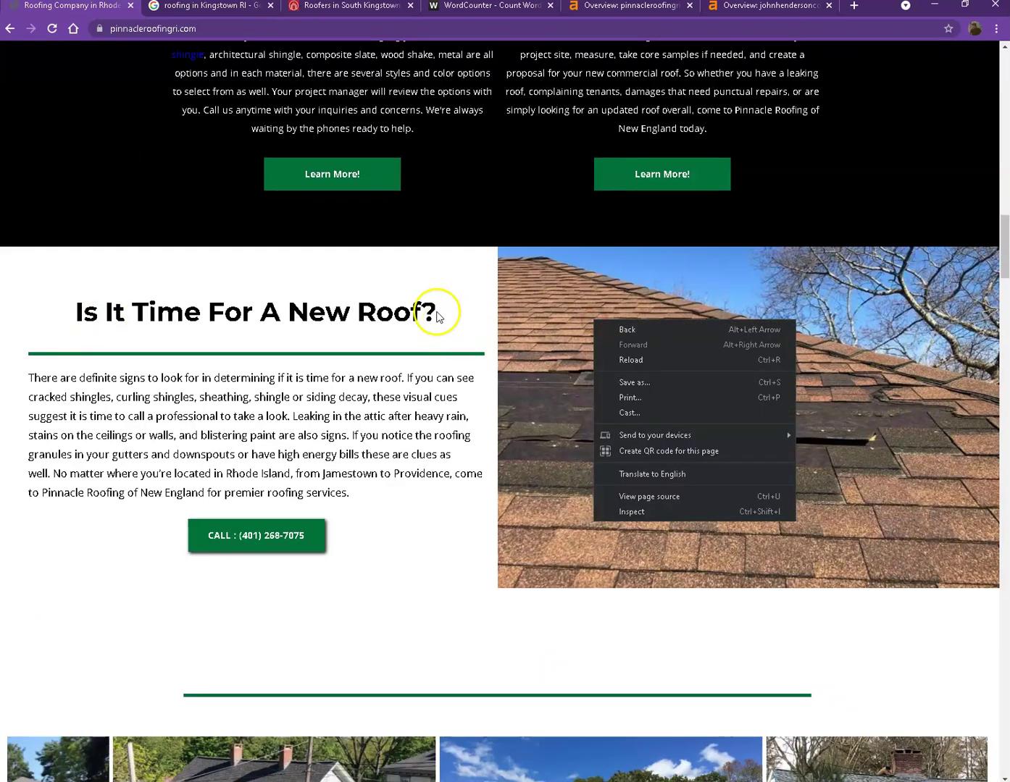
click(248, 278)
scroll(282, 297, down, 2)
scroll(295, 309, down, 1)
right_click(248, 580)
click(340, 421)
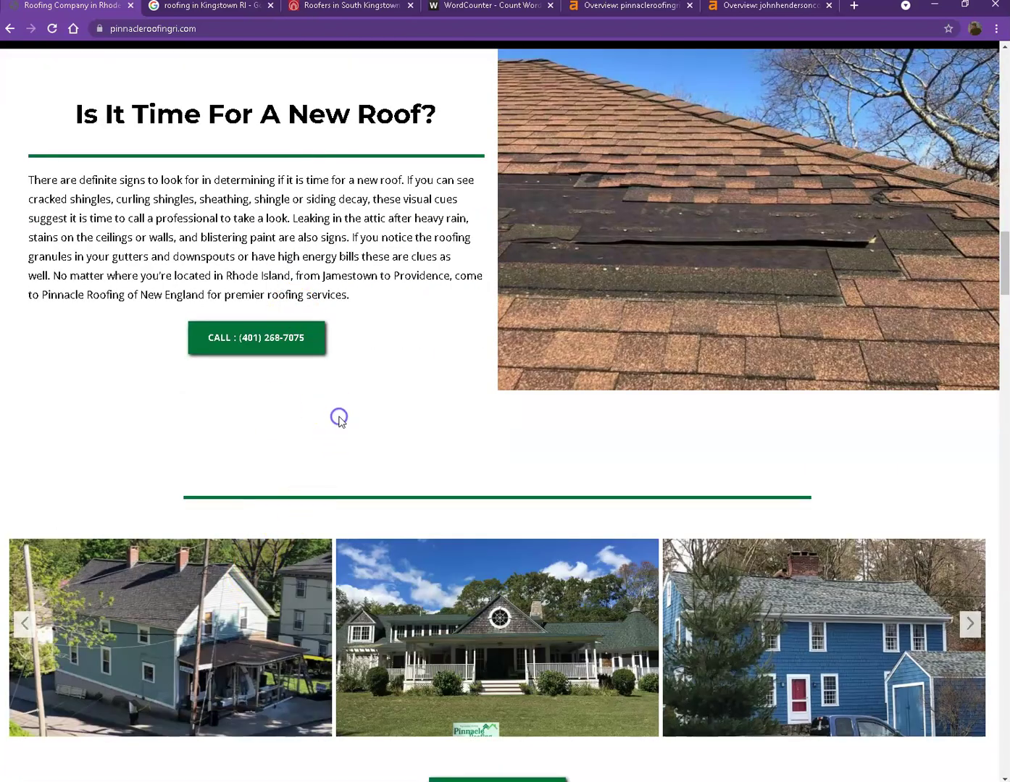
Step: Examine the Google results for "roofing in Kingstown RI", from the map businesses through the organic listings
click(192, 20)
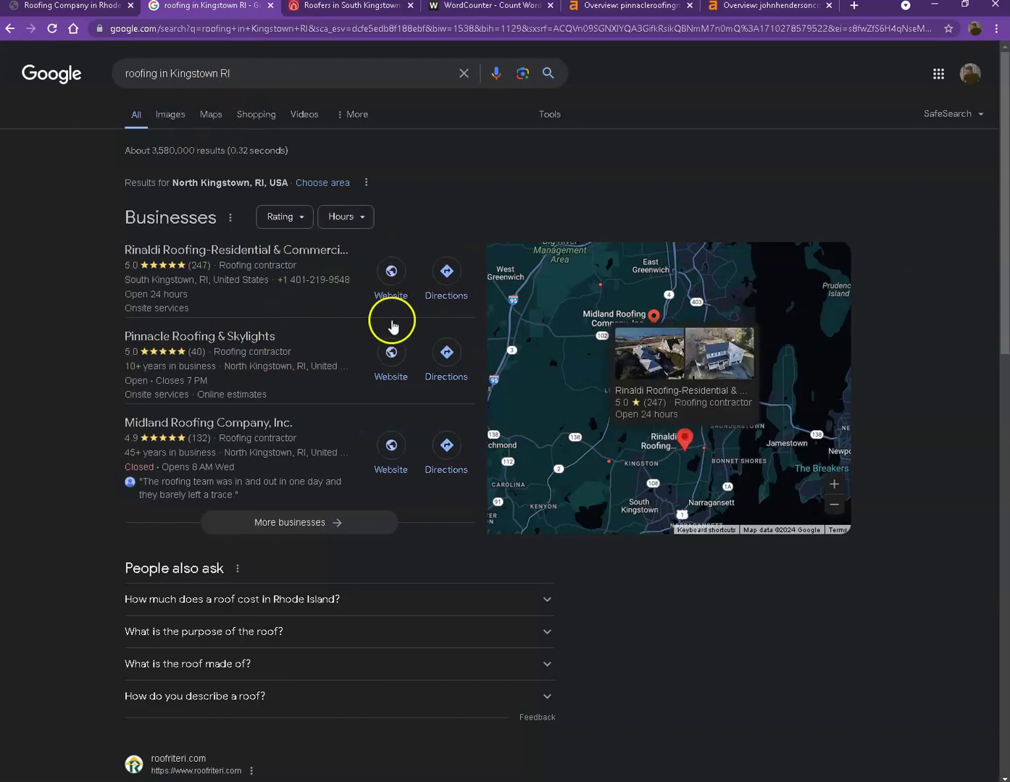
click(498, 313)
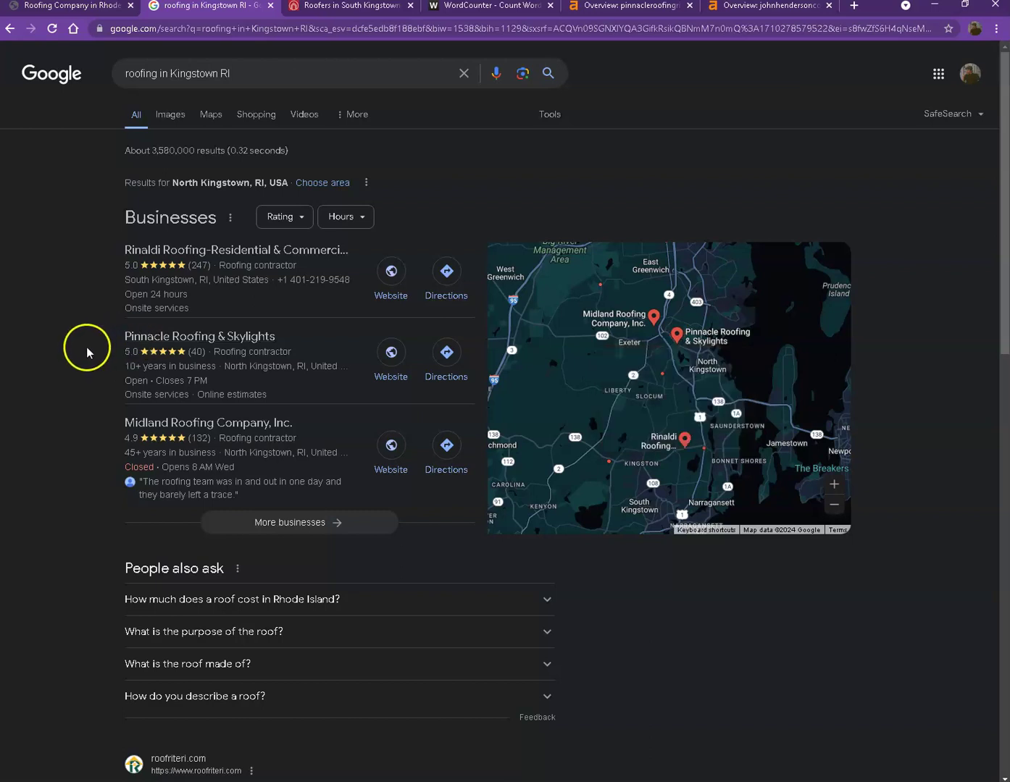
scroll(88, 347, down, 6)
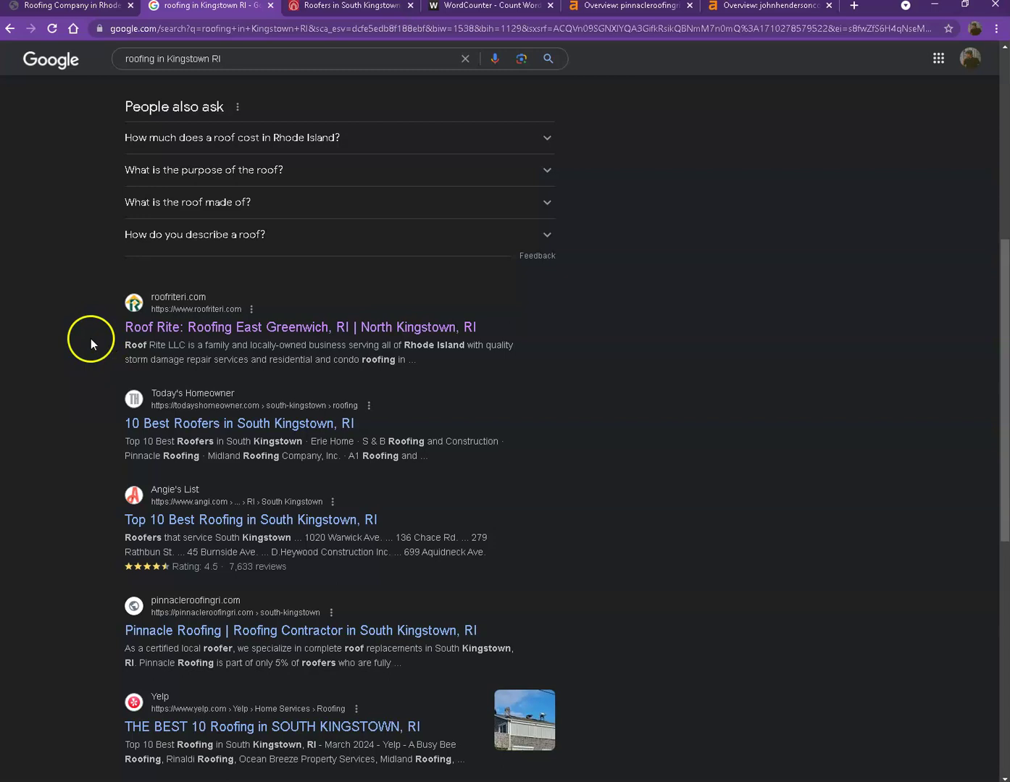
scroll(96, 324, down, 4)
scroll(96, 323, down, 5)
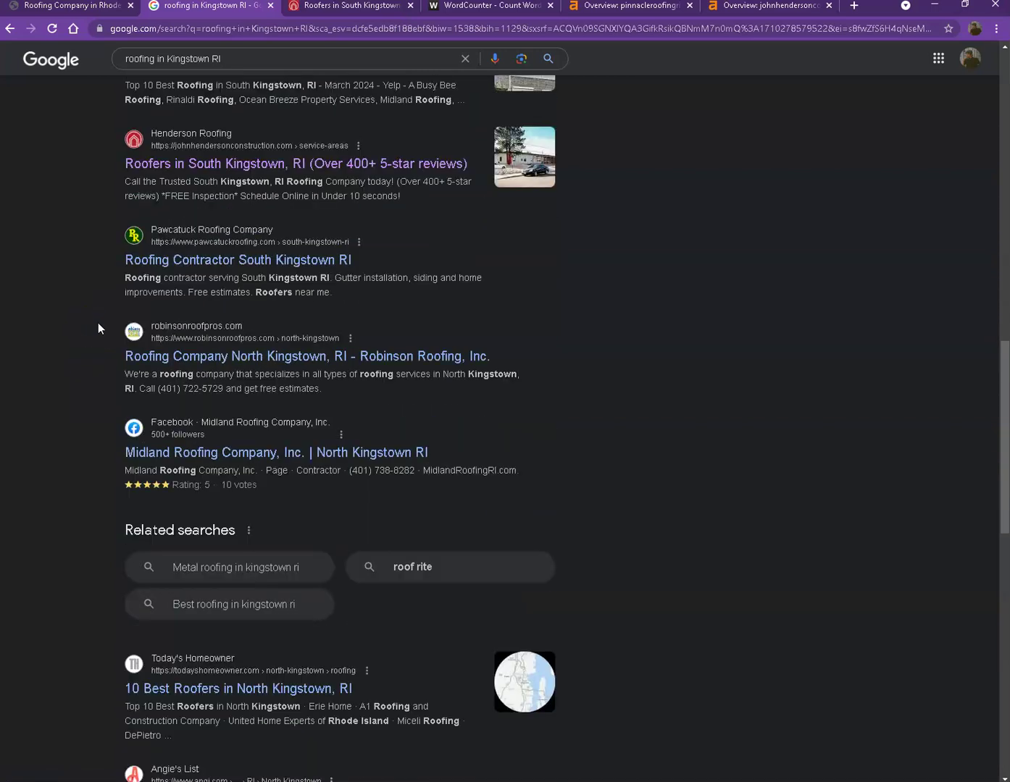
scroll(101, 323, down, 3)
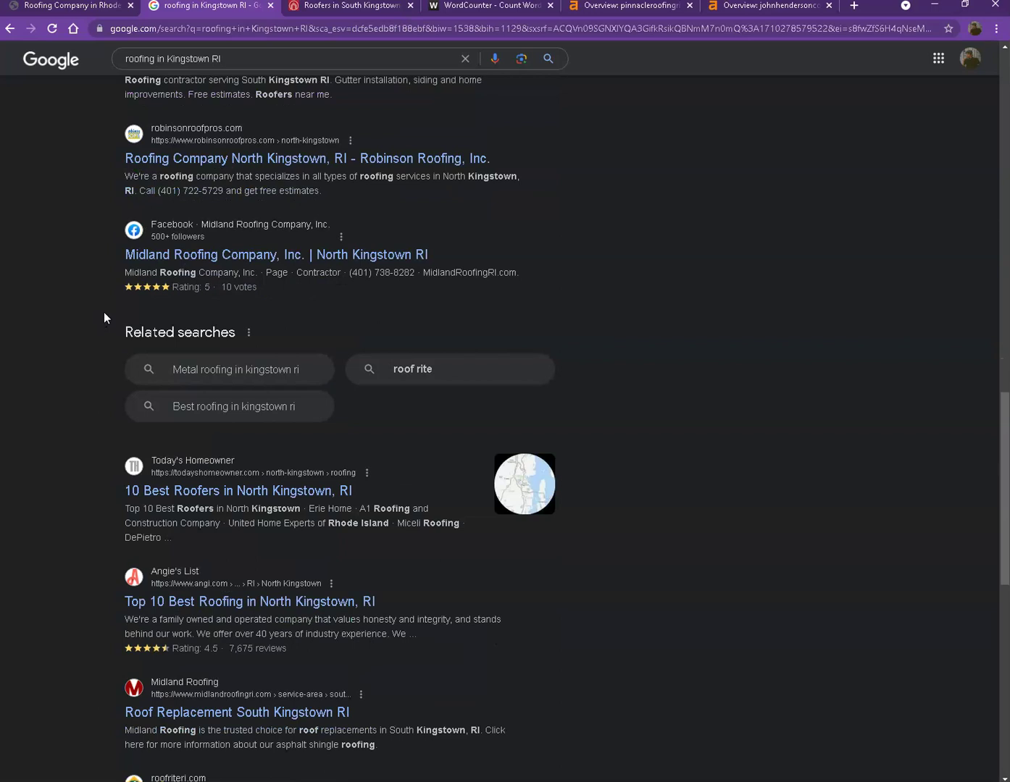
scroll(105, 317, up, 3)
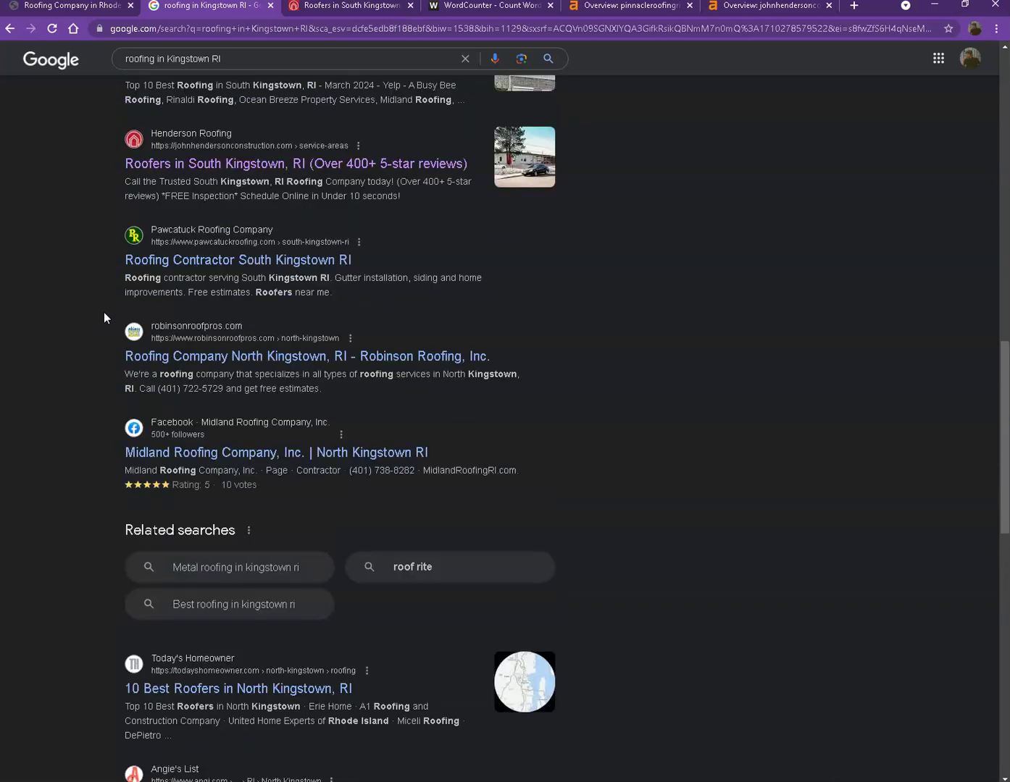
Step: Review Henderson Roofing's South Kingstown service-area page from the heading to the footer
click(325, 8)
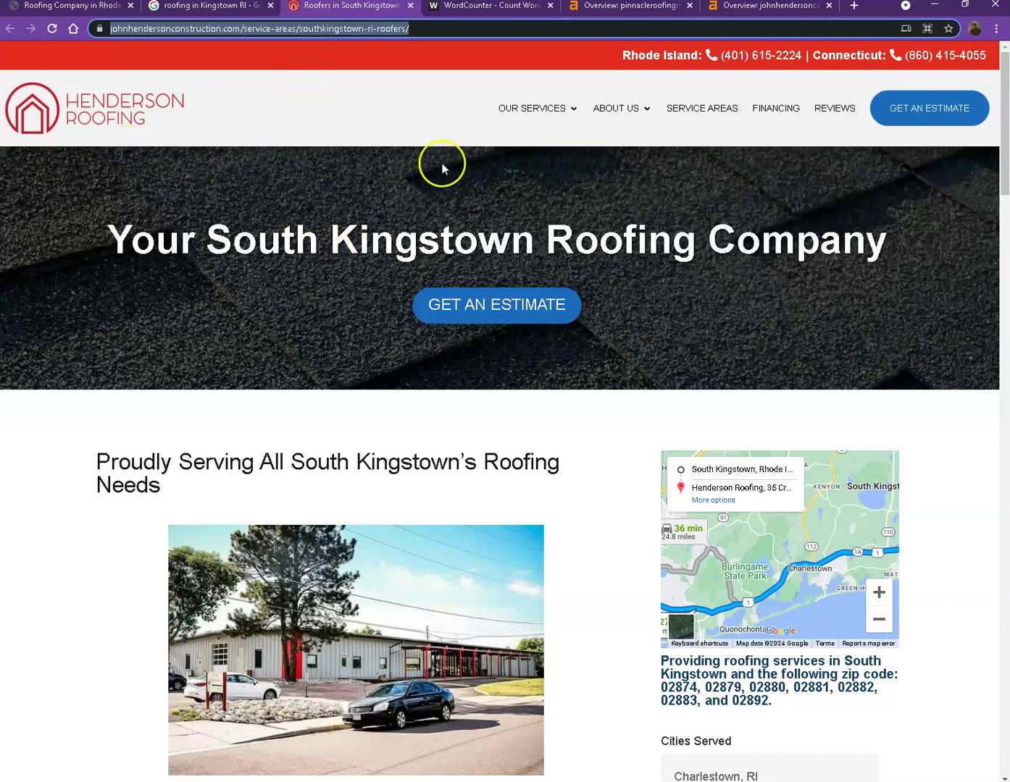
scroll(761, 302, down, 2)
scroll(627, 349, down, 15)
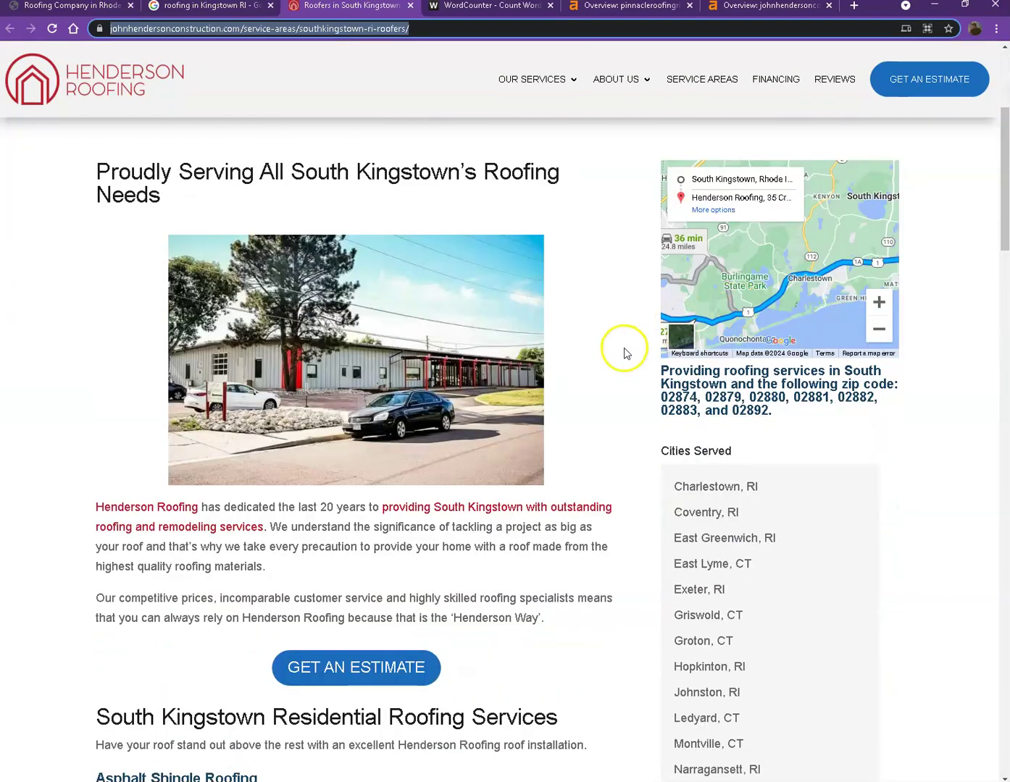
scroll(628, 352, down, 15)
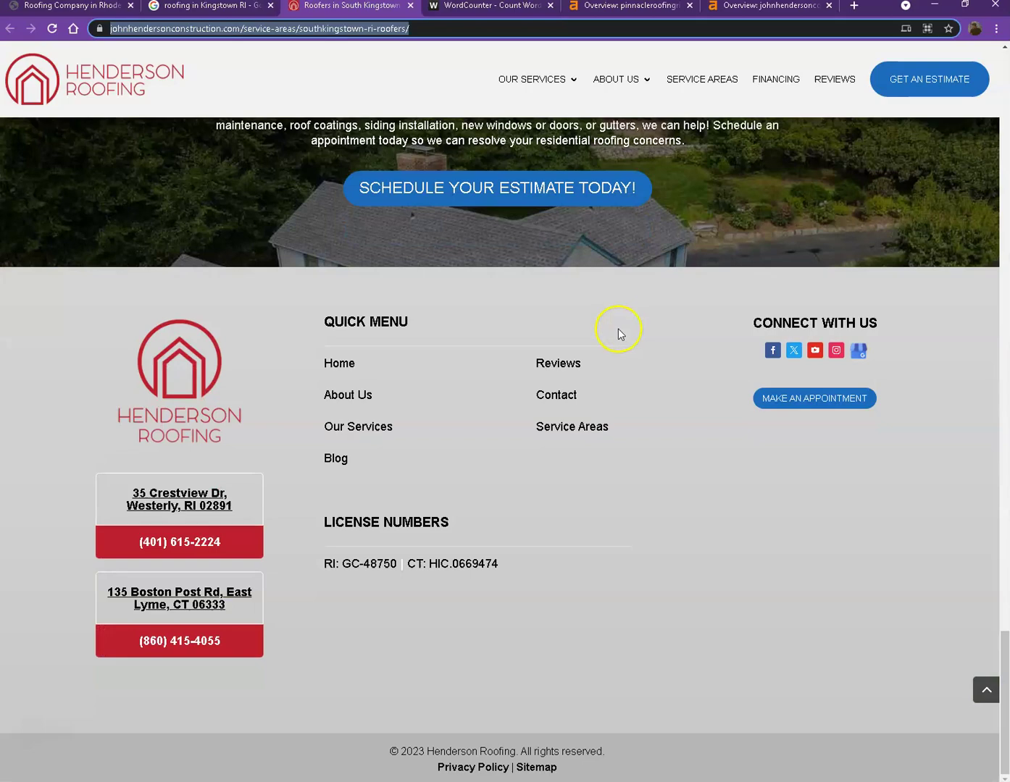
Step: Compare the Ahrefs overview metrics of pinnacleroofingri.com and johnhendersonconstruction.com, covering backlinks, referring domains, organic keywords and traffic
click(629, 7)
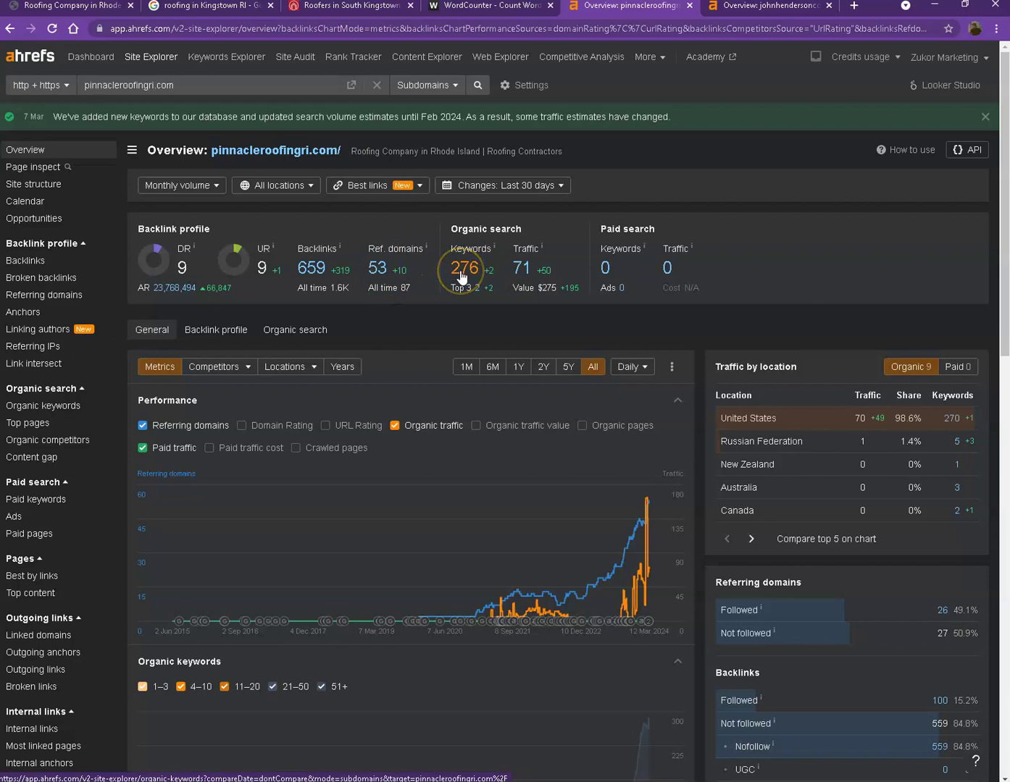
click(746, 14)
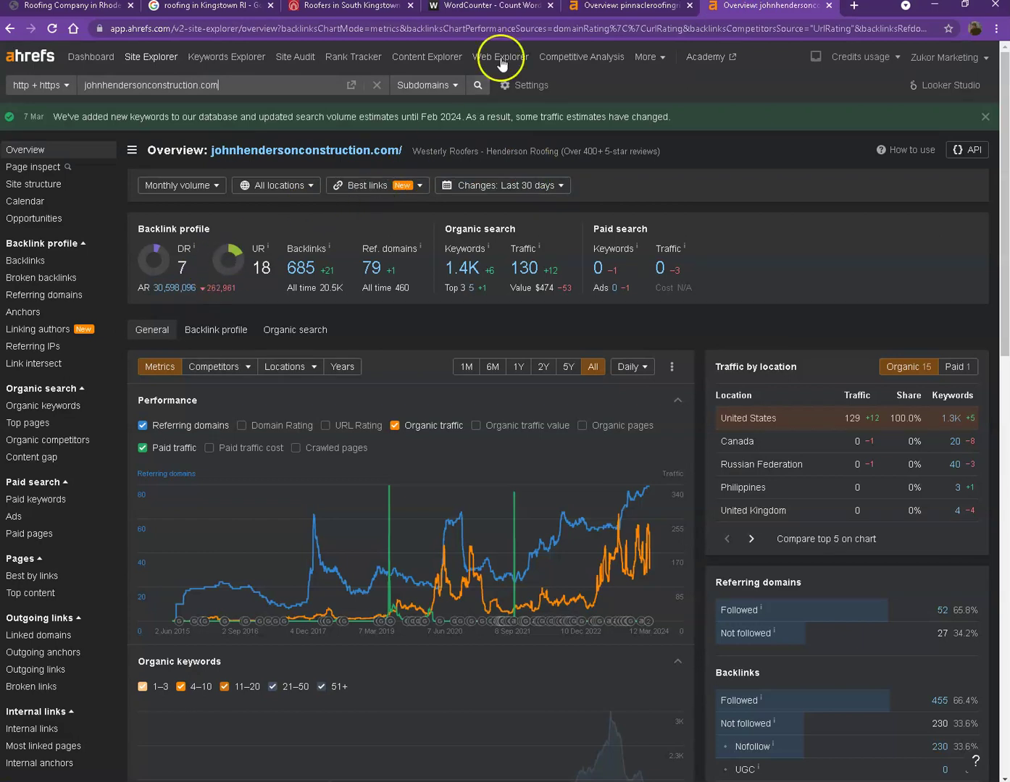
click(611, 9)
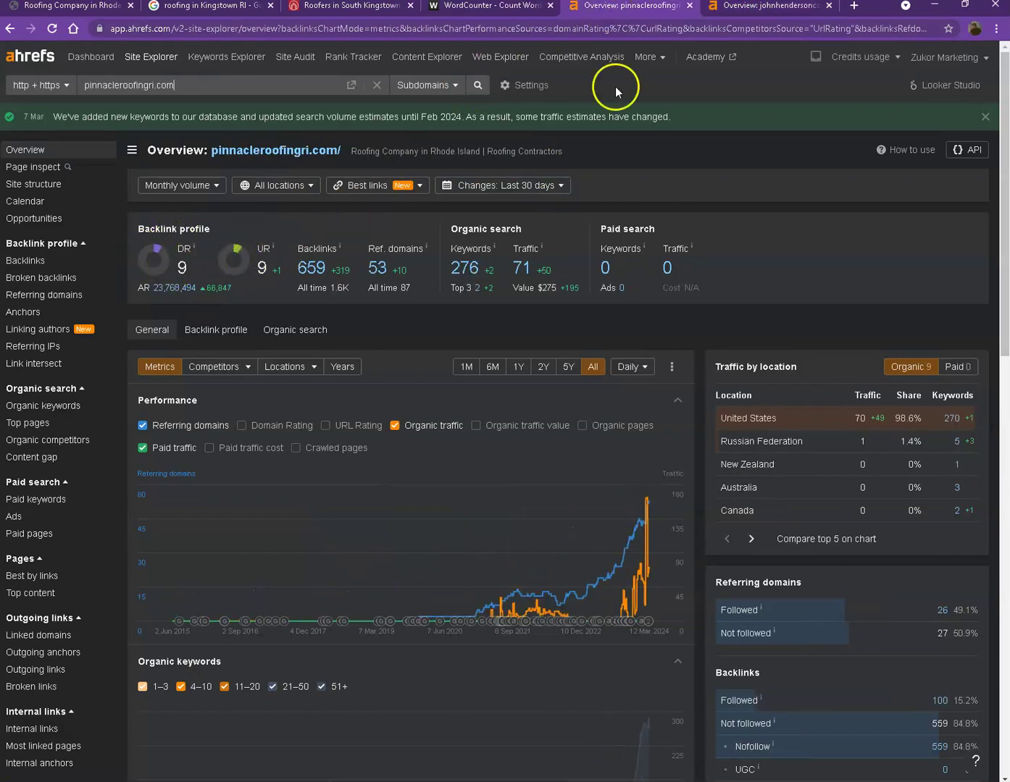
click(738, 6)
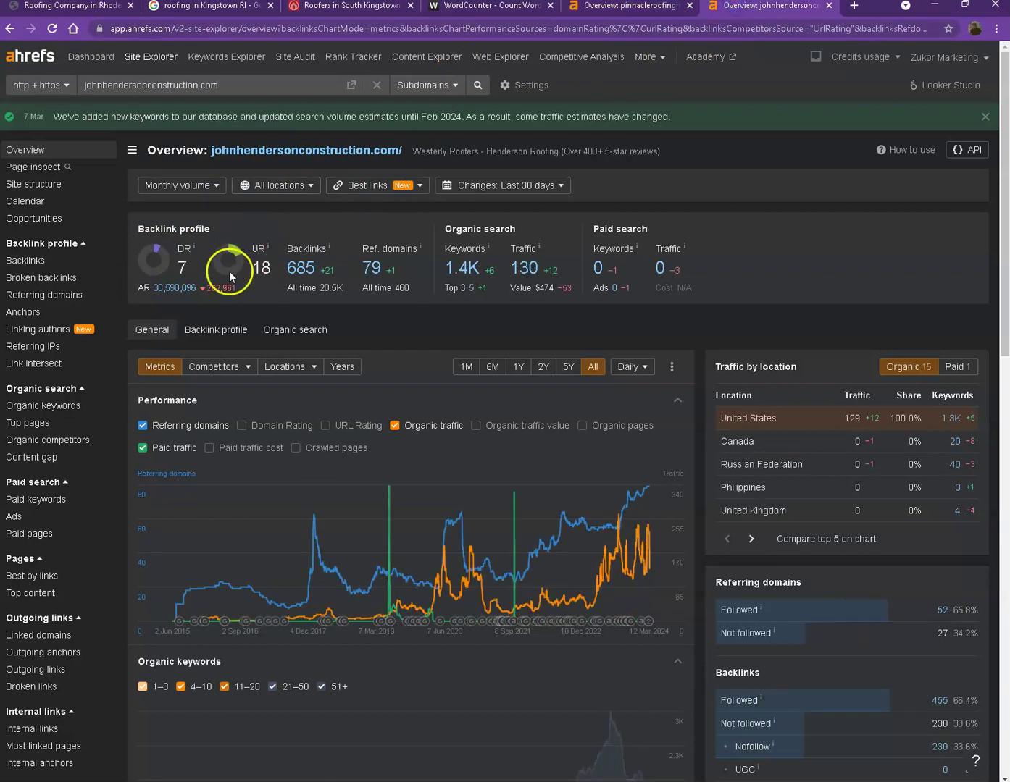
click(625, 9)
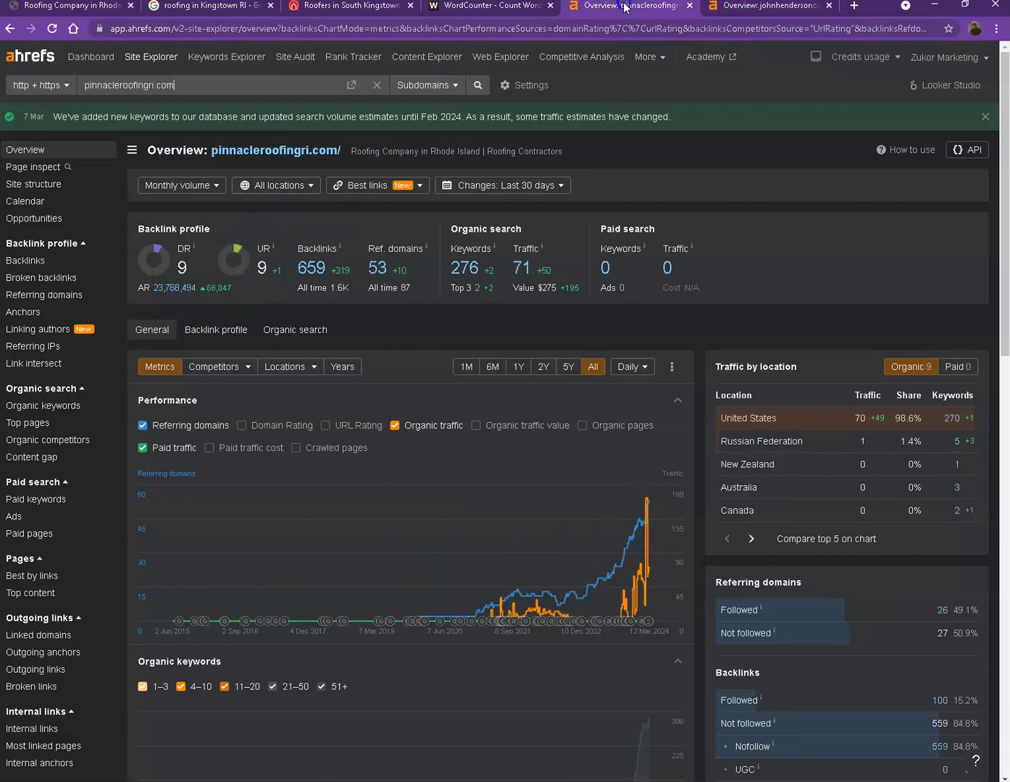
click(767, 6)
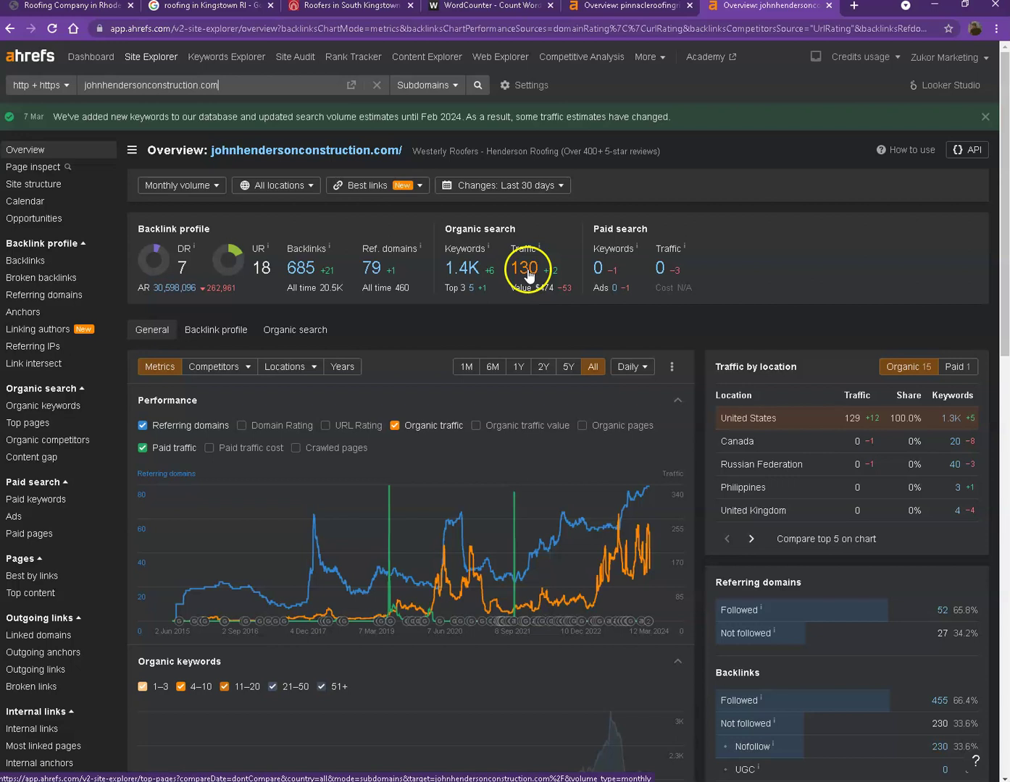
Step: Open the referring domains and organic keywords reports for johnhendersonconstruction.com in separate new tabs
right_click(373, 275)
click(397, 282)
right_click(475, 273)
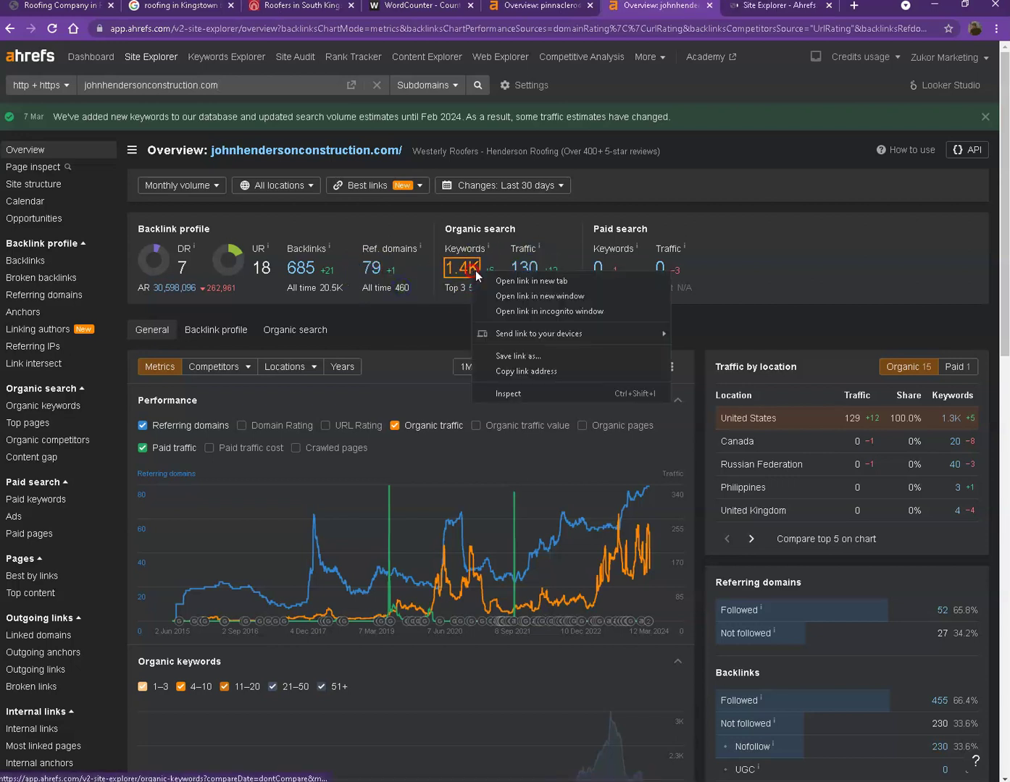
click(523, 281)
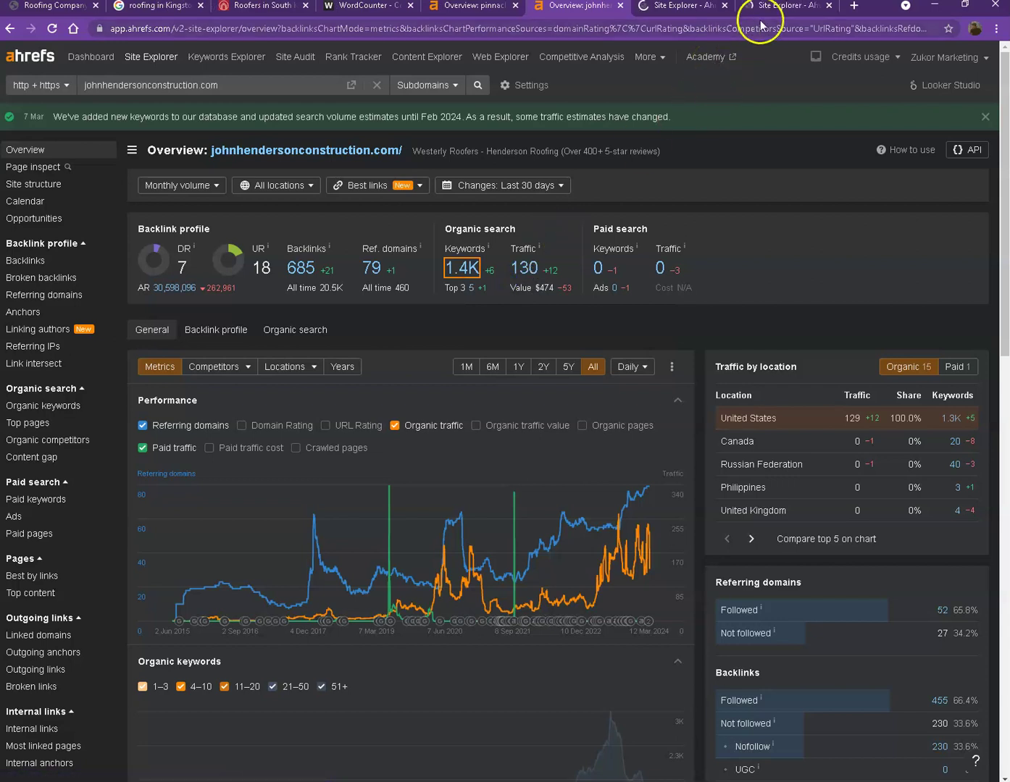
Step: Review the referring domains of johnhendersonconstruction.com across both pages of the report
click(688, 10)
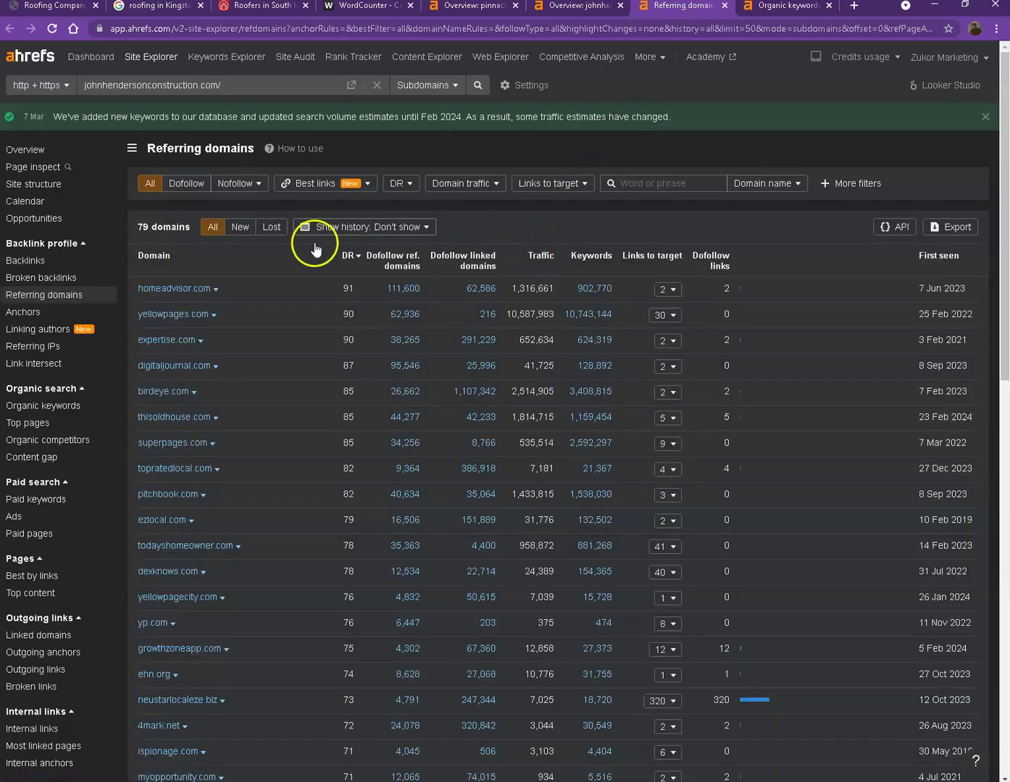
scroll(304, 327, down, 6)
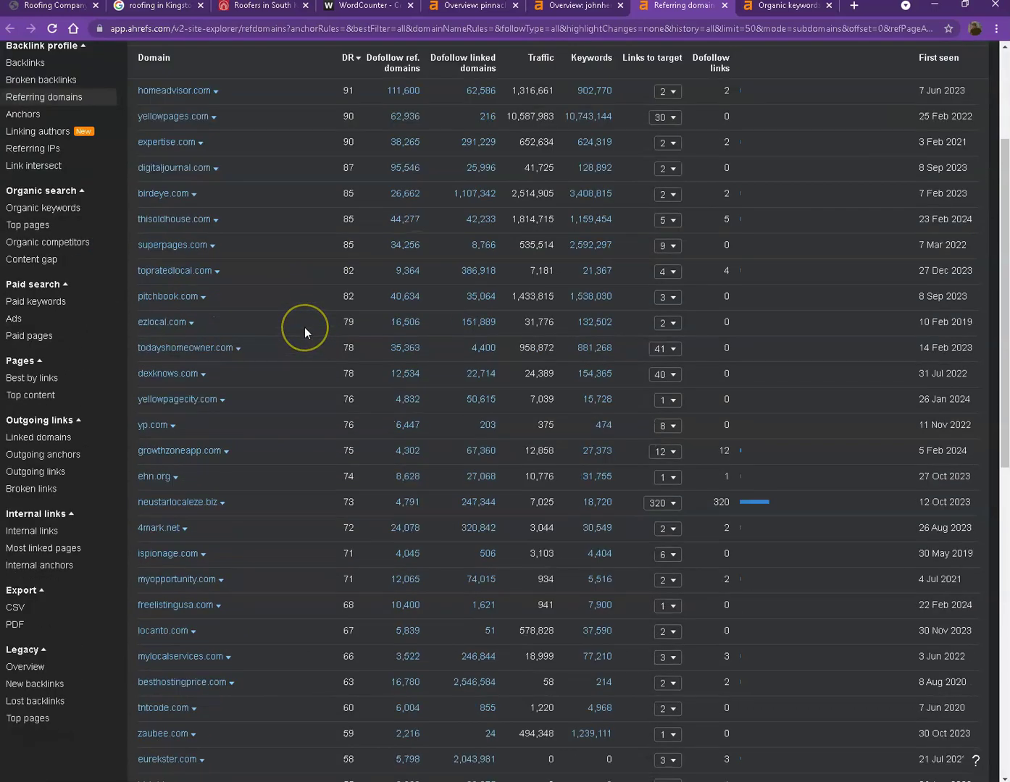
scroll(284, 470, down, 5)
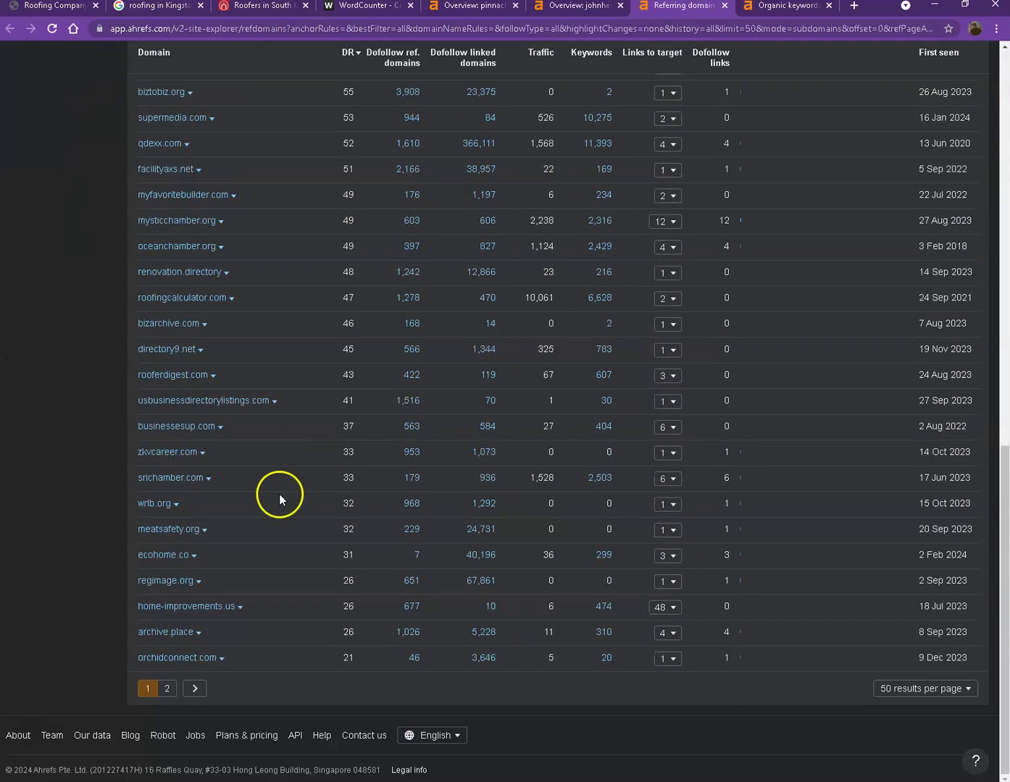
click(167, 688)
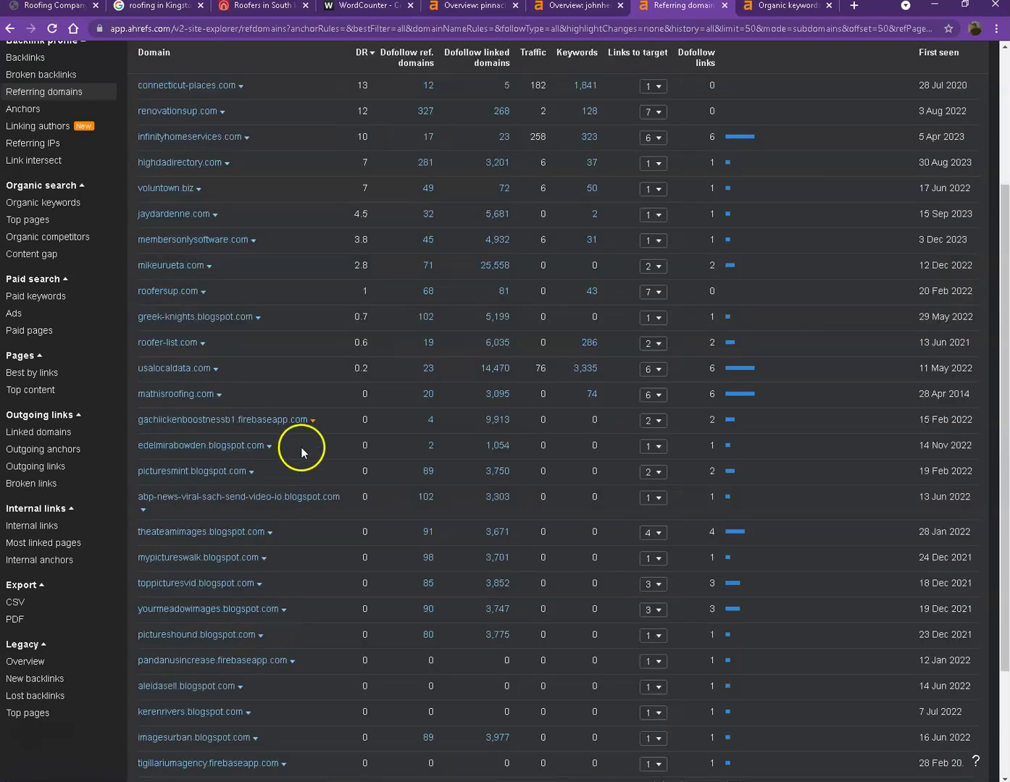
scroll(313, 401, down, 2)
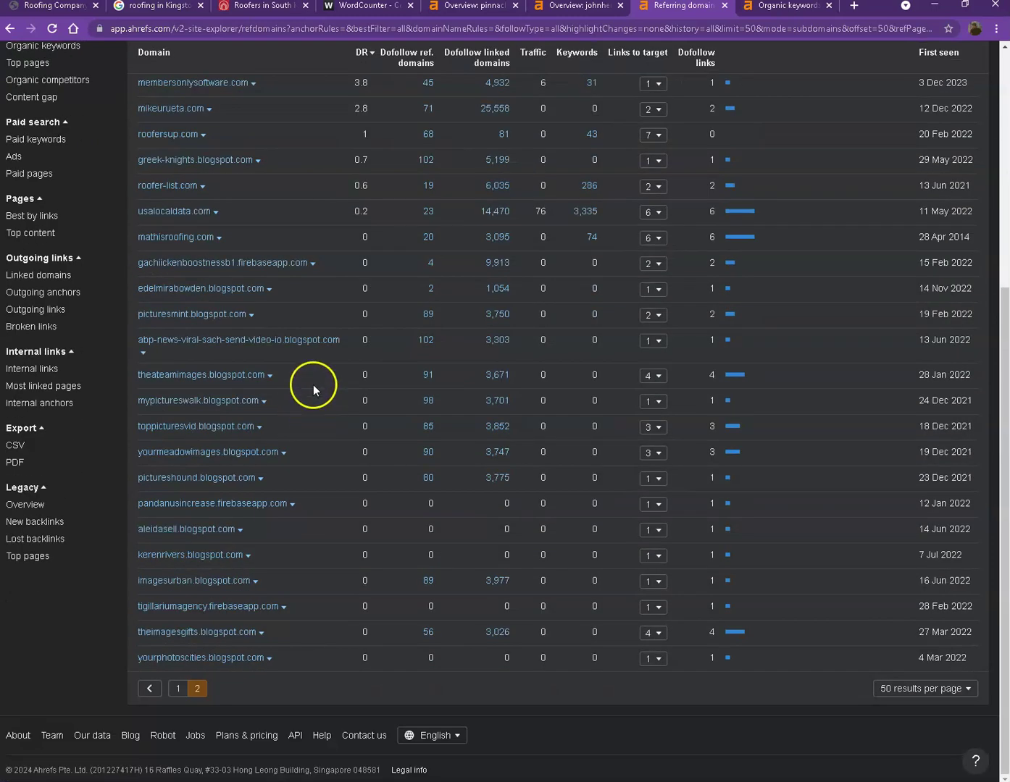
Step: Examine the organic keywords of johnhendersonconstruction.com on the report's first two pages, including volume, difficulty, position and ranking URL
click(781, 10)
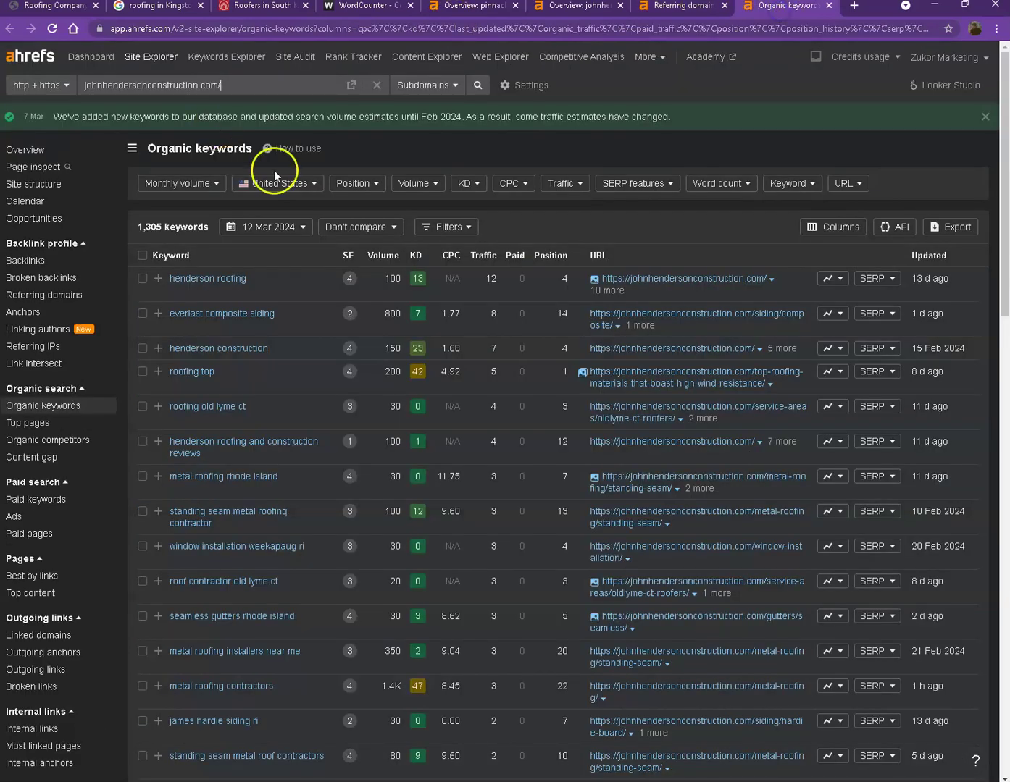
scroll(279, 250, down, 5)
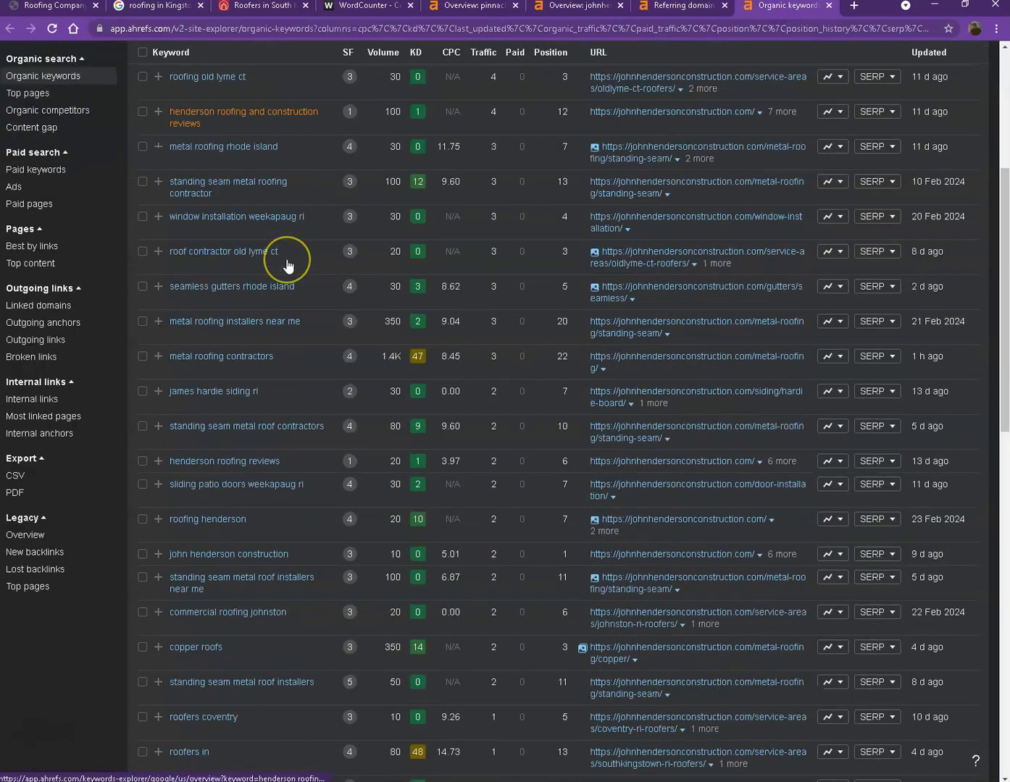
scroll(287, 265, down, 13)
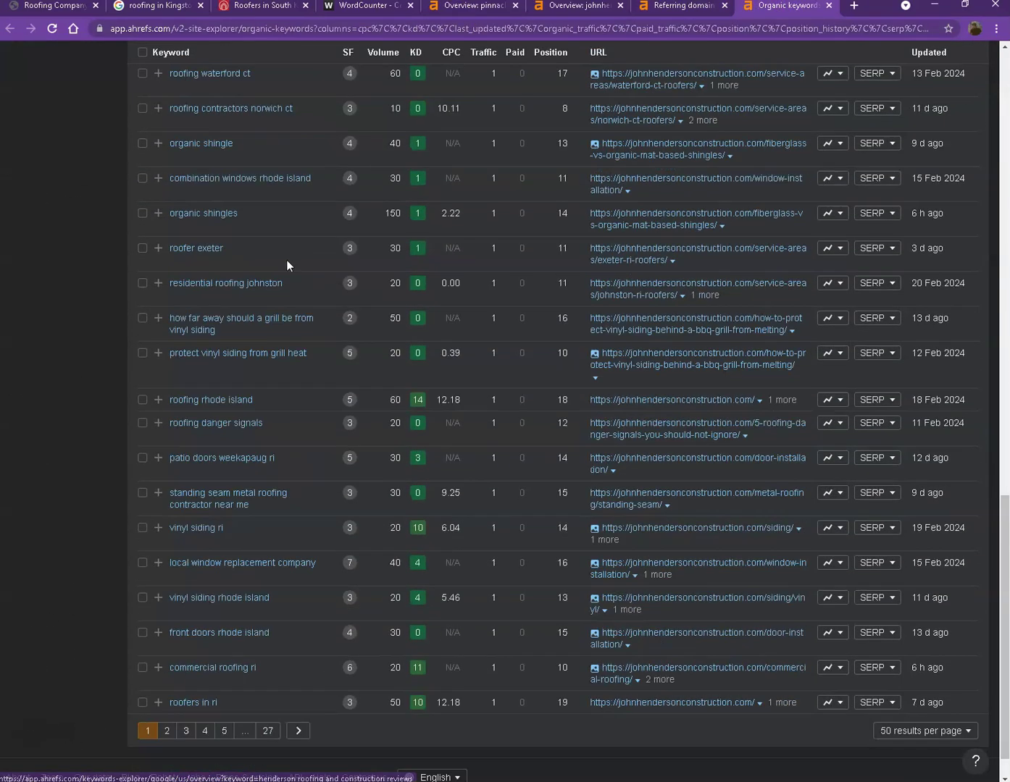
scroll(287, 259, down, 1)
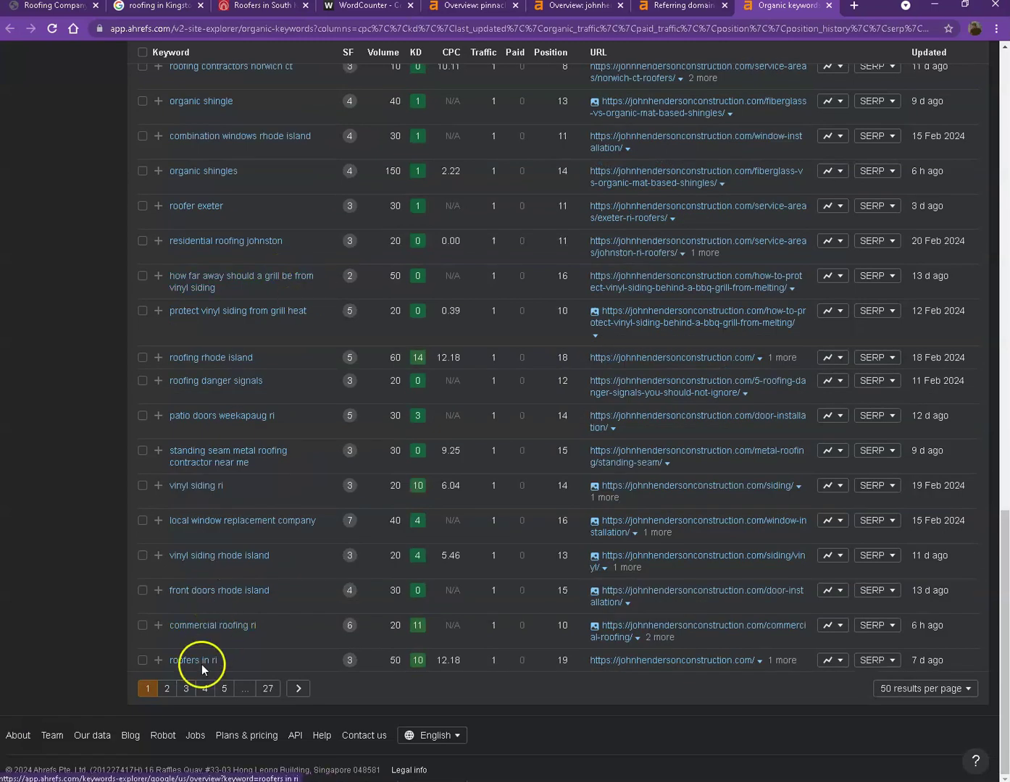
click(167, 688)
click(174, 652)
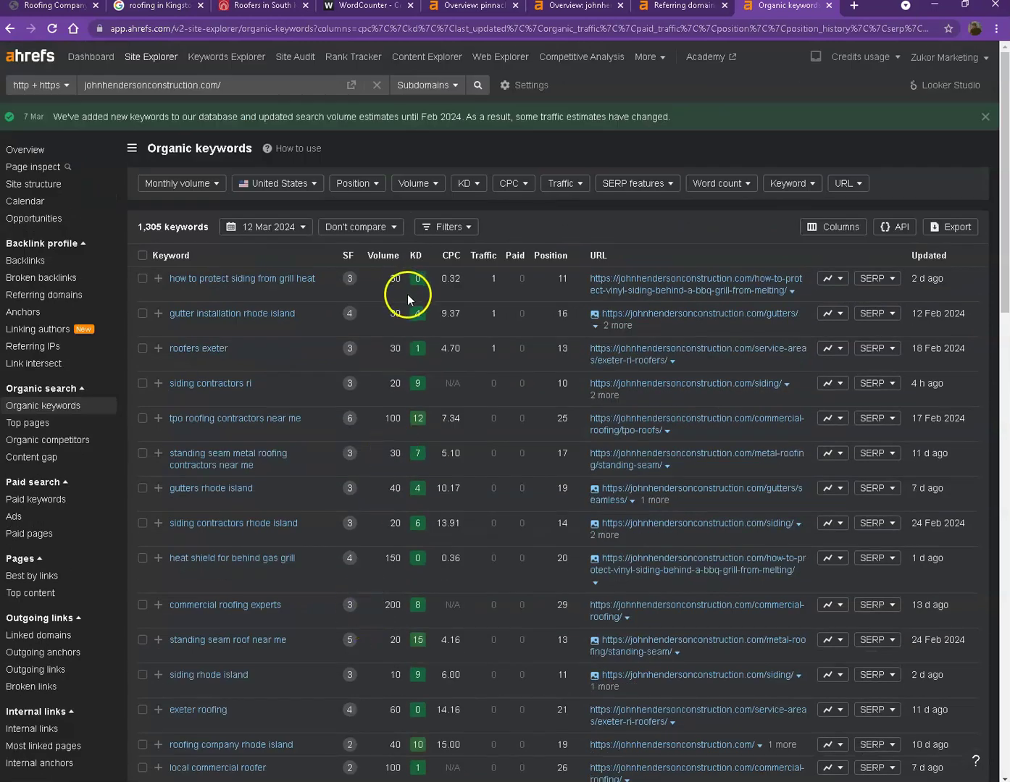
scroll(407, 295, down, 5)
scroll(407, 299, down, 5)
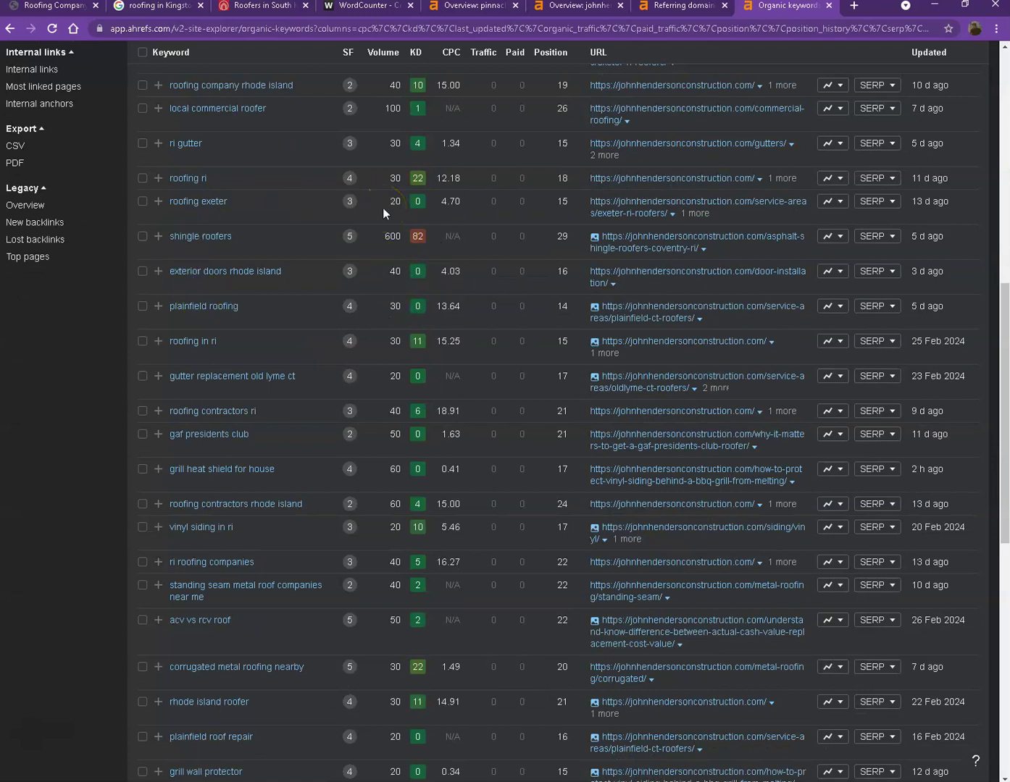
scroll(386, 269, down, 4)
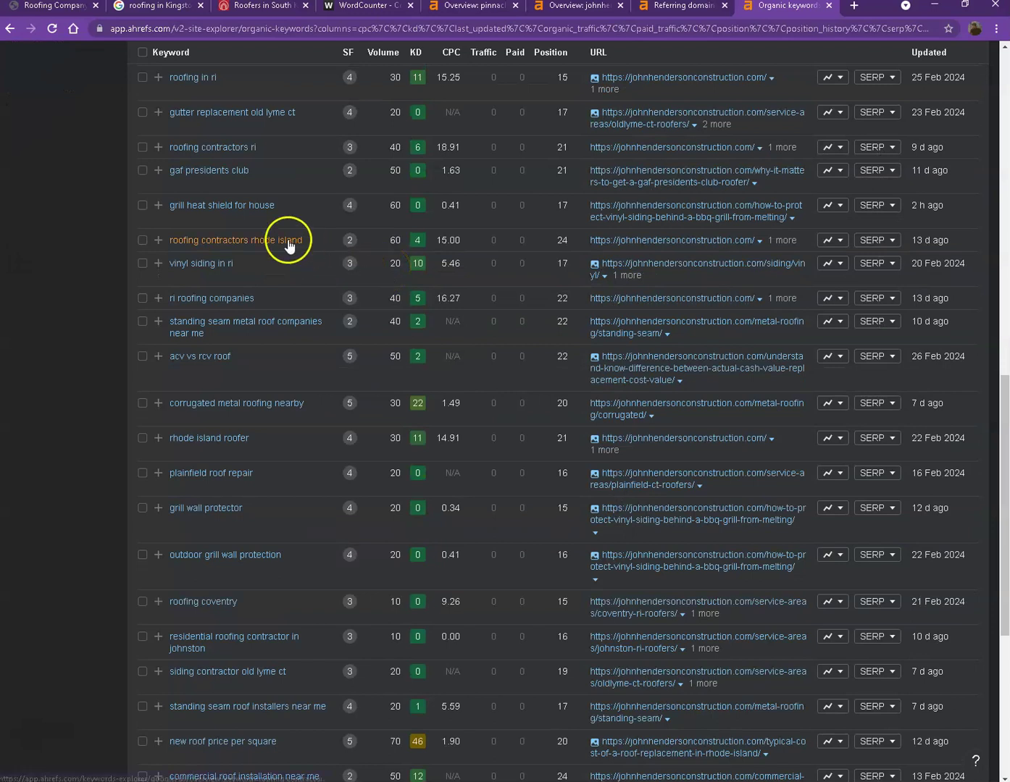
Step: Check the default file name of the white-porch house photo in Pinnacle Roofing's homepage gallery without saving the image
click(67, 12)
scroll(126, 365, down, 2)
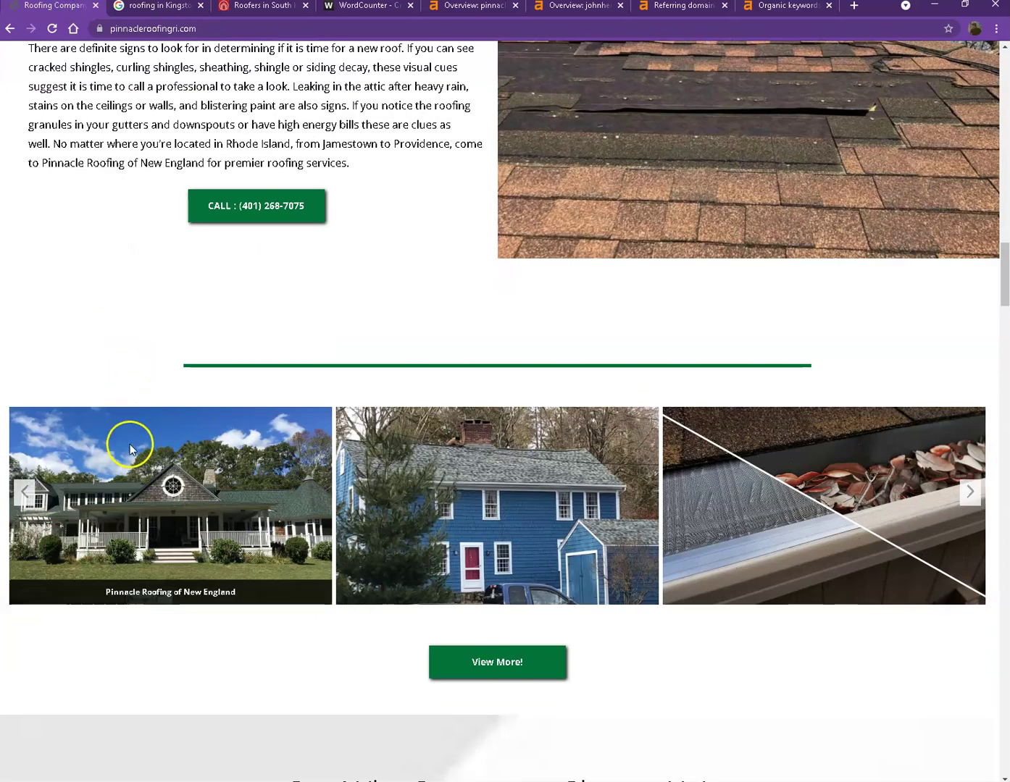
right_click(176, 439)
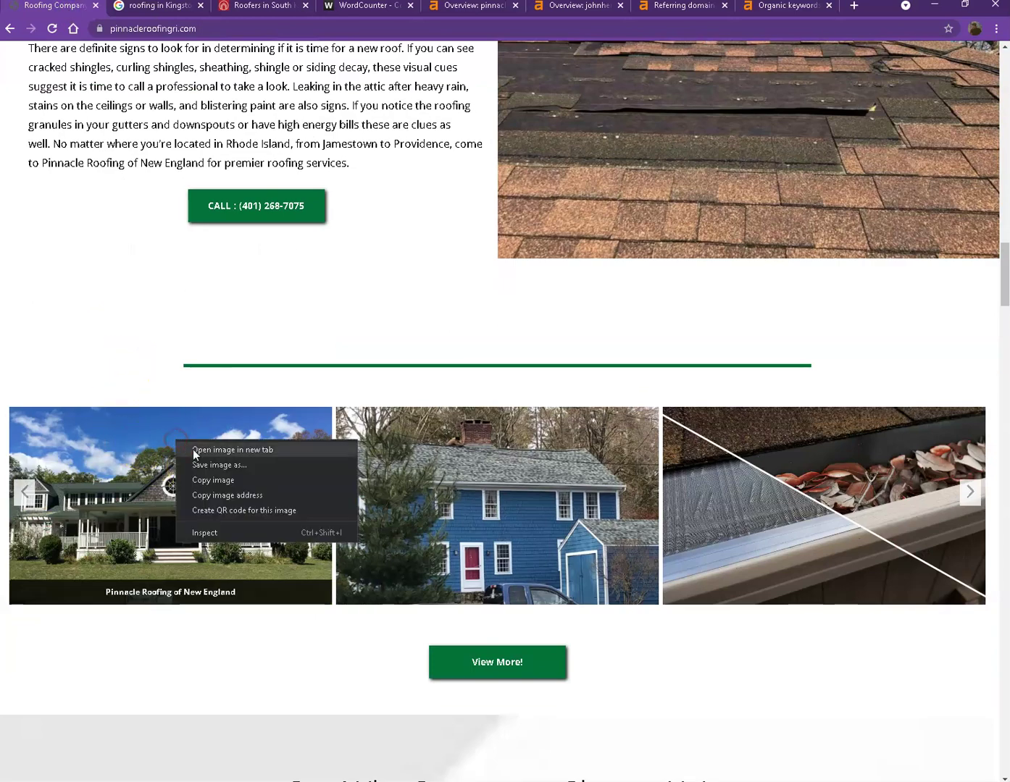
click(216, 480)
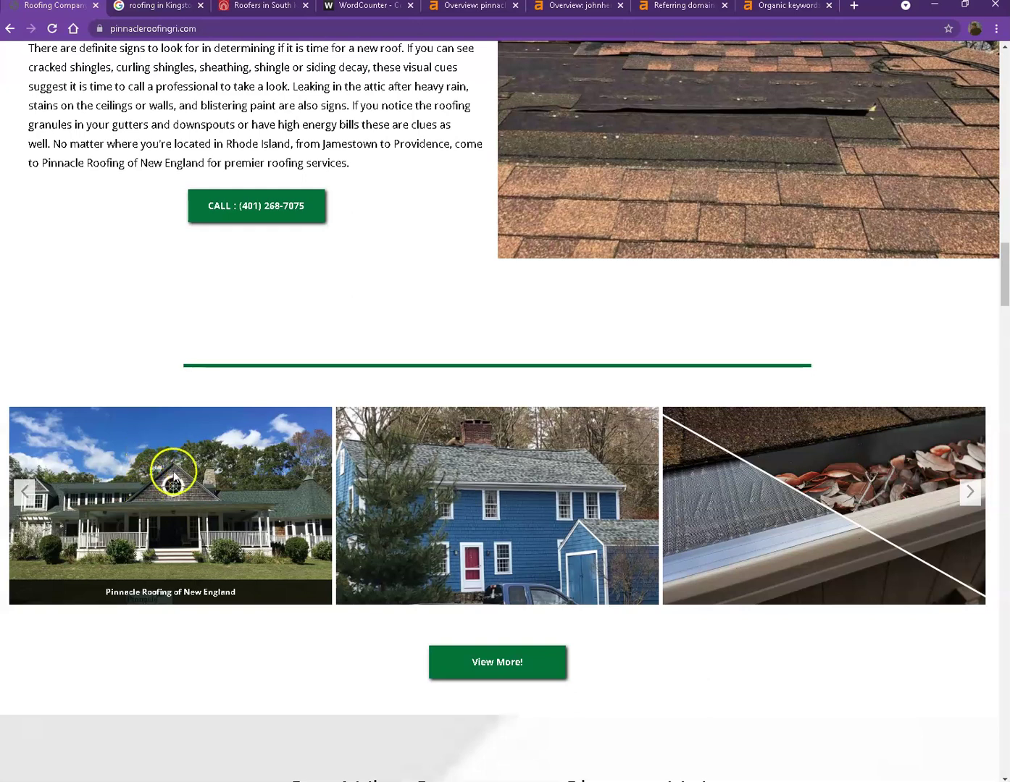
right_click(254, 433)
click(257, 450)
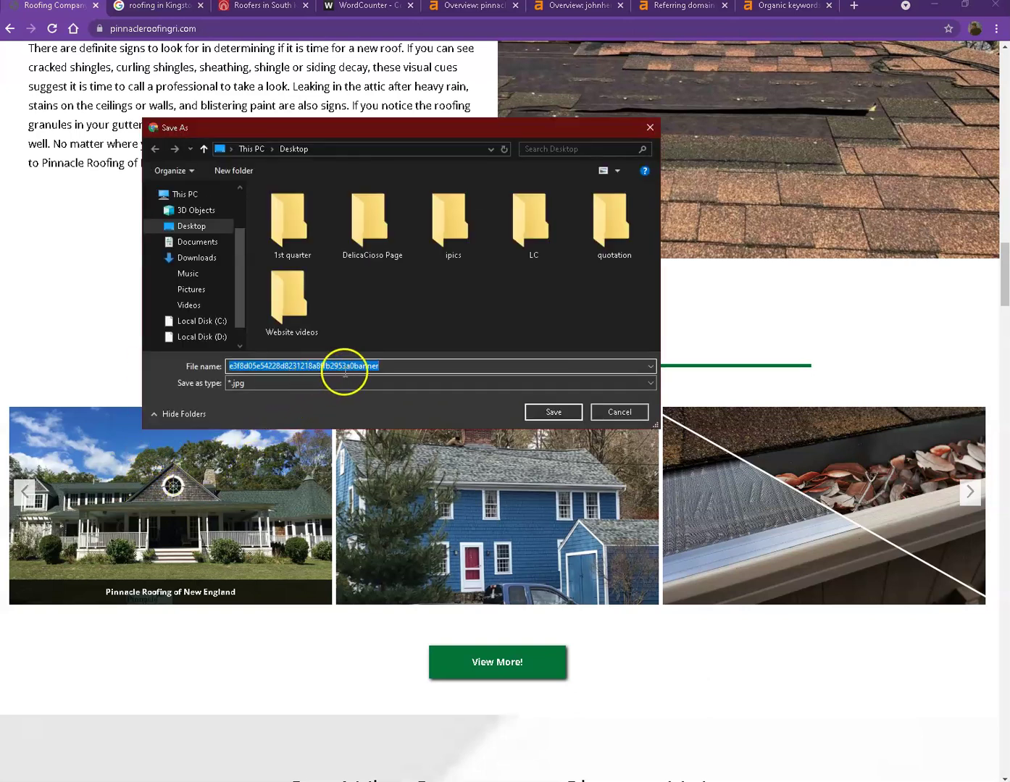
click(391, 367)
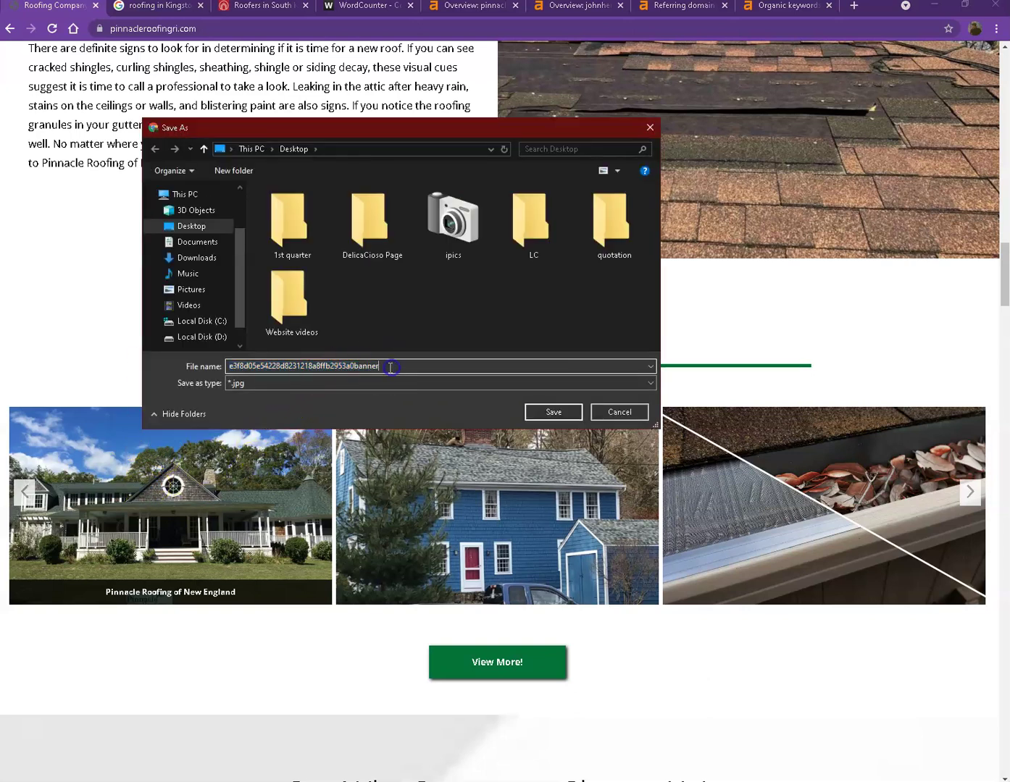
click(610, 411)
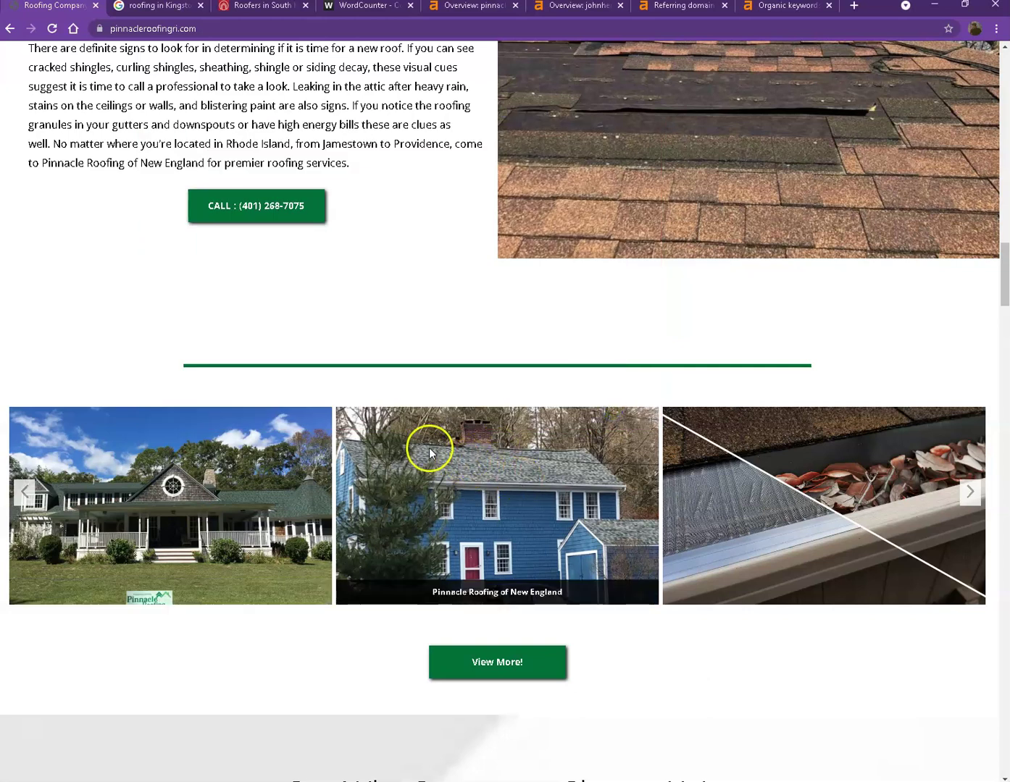
Step: Check the default file name of the blue house gallery photo and dismiss the save dialog
right_click(481, 471)
click(481, 469)
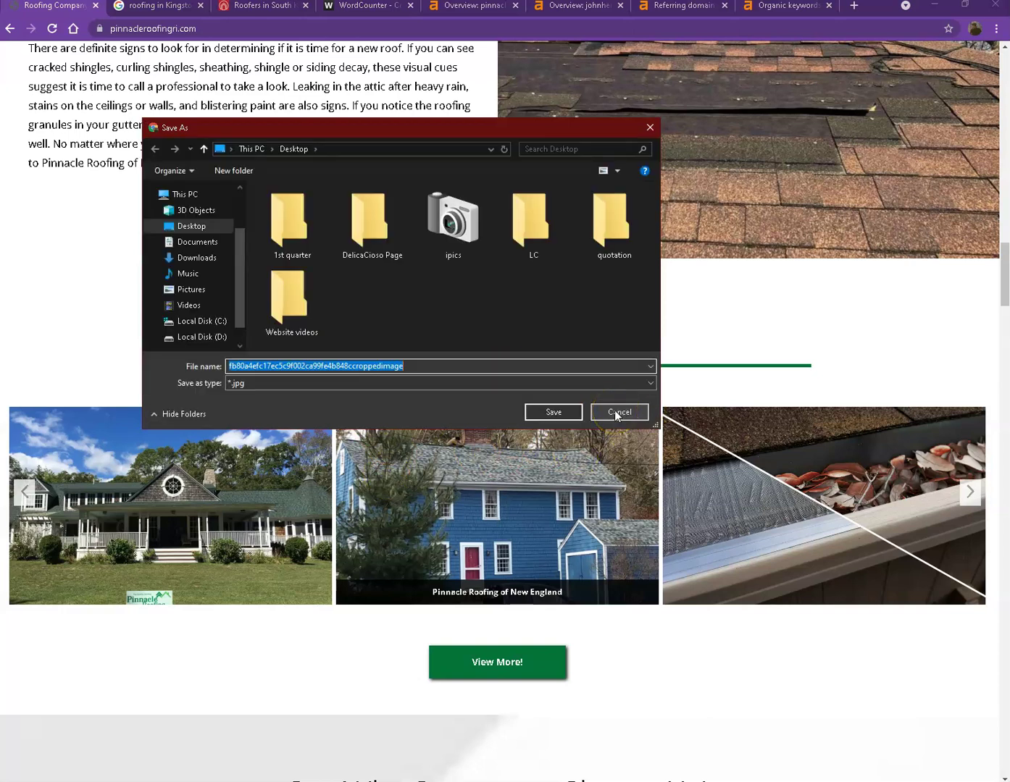
click(615, 414)
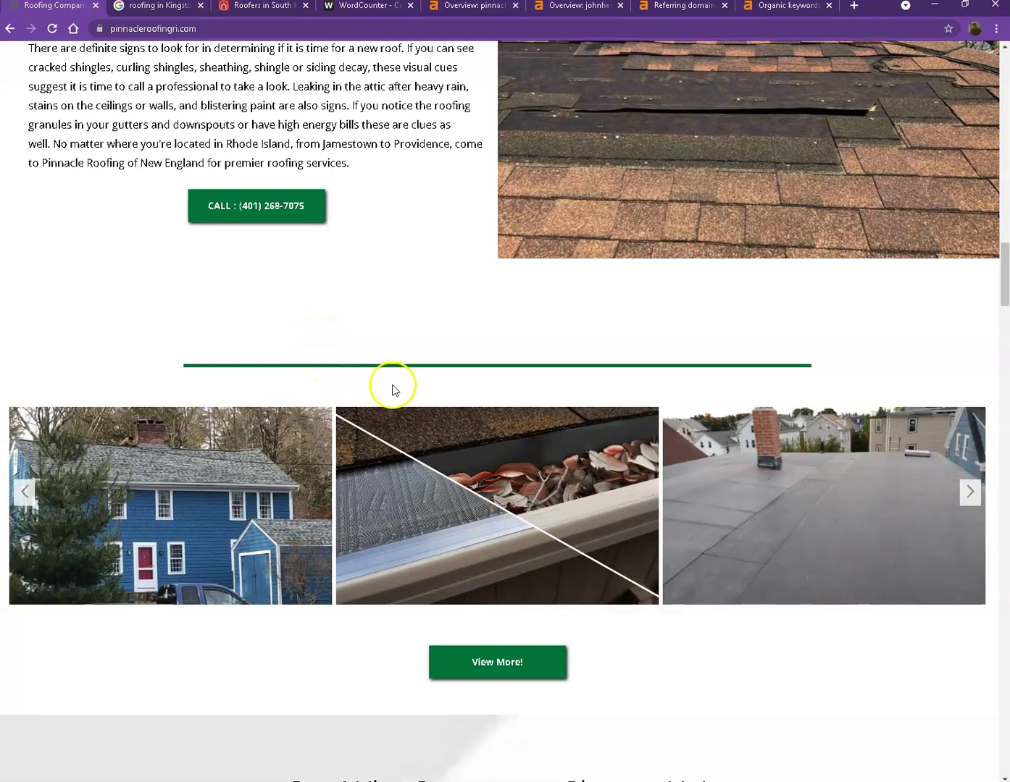
Step: Look back over the Pinnacle homepage up to its banner, and recheck the Google business listings for "roofing in Kingstown RI"
scroll(391, 387, up, 5)
scroll(394, 391, up, 7)
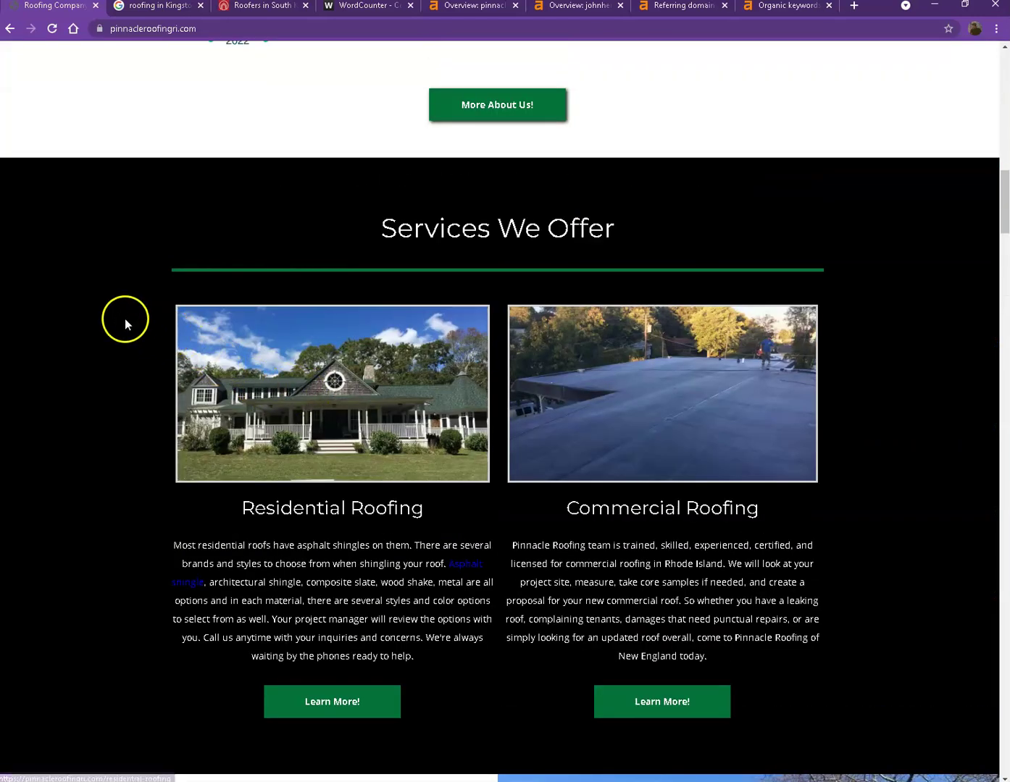
scroll(124, 321, up, 5)
scroll(145, 372, up, 7)
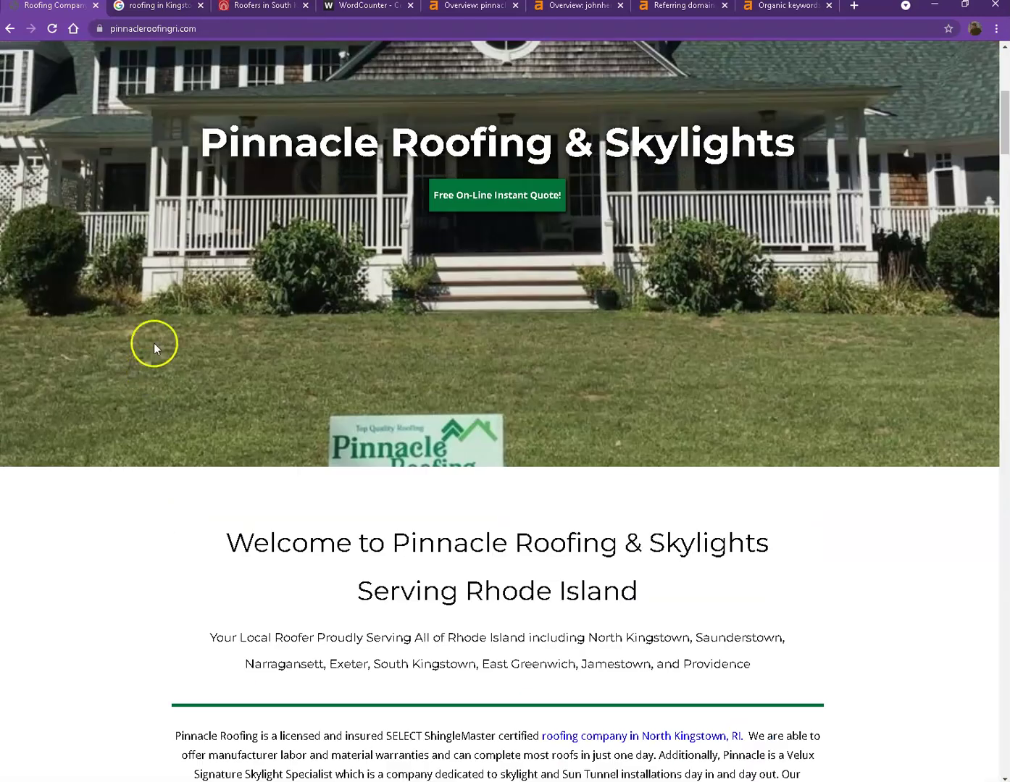
click(164, 13)
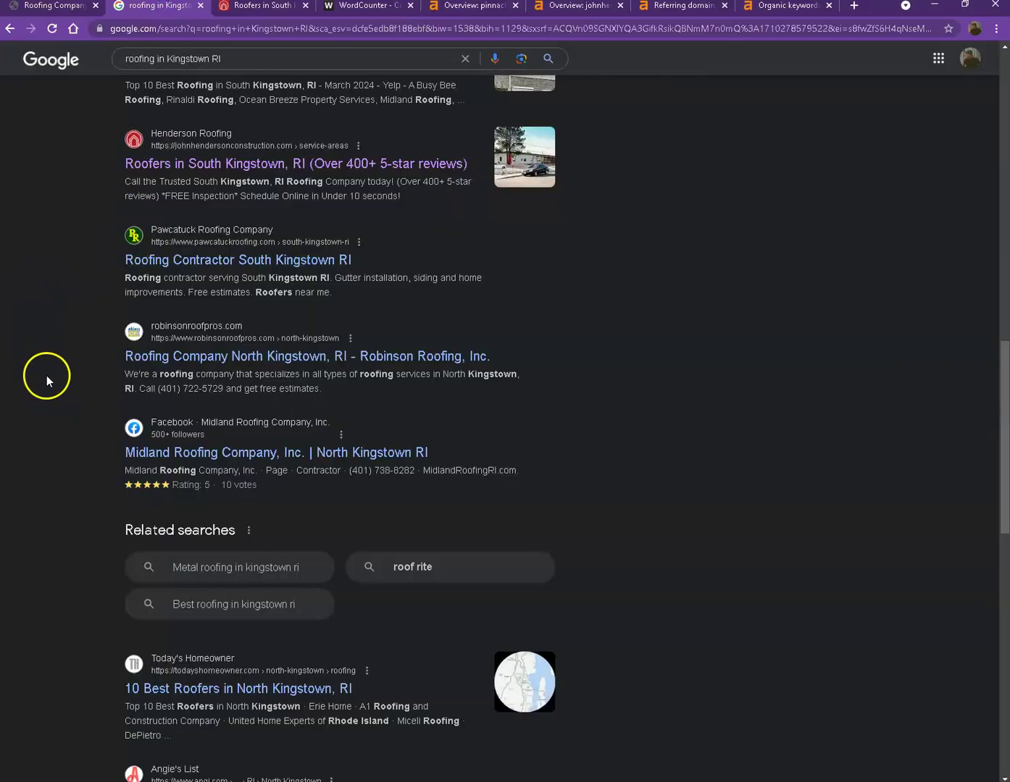
scroll(81, 382, up, 5)
scroll(81, 387, up, 8)
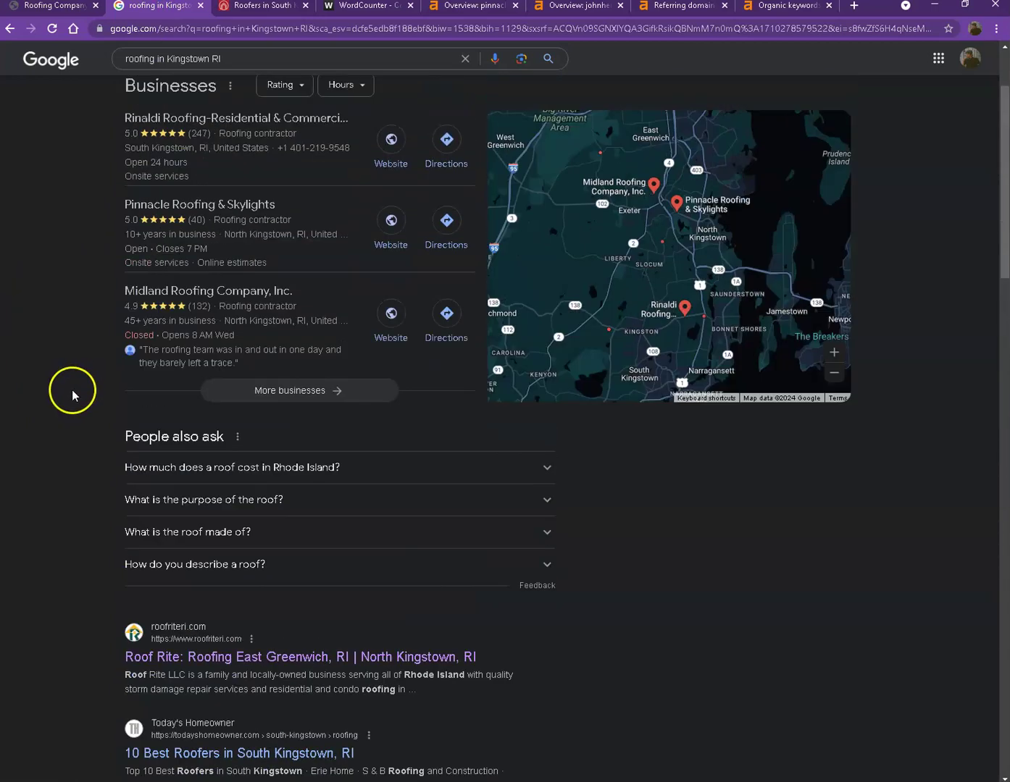
scroll(73, 391, up, 1)
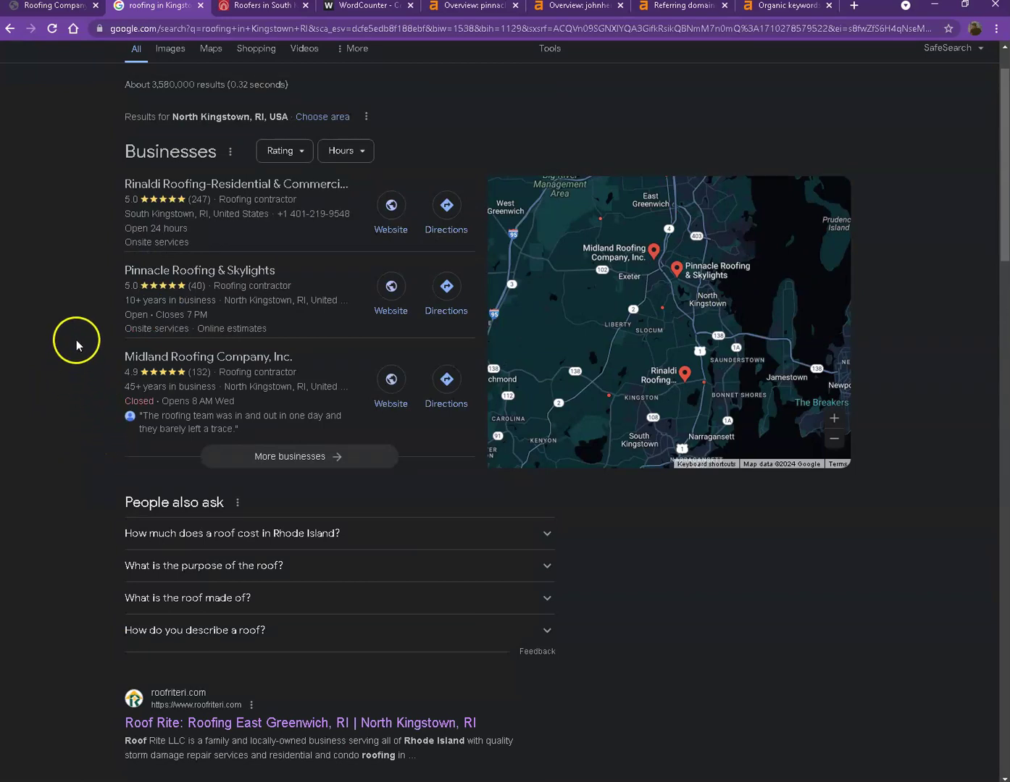
Step: Review the Pinnacle Roofing homepage from the banner through the services section to the project gallery
click(74, 11)
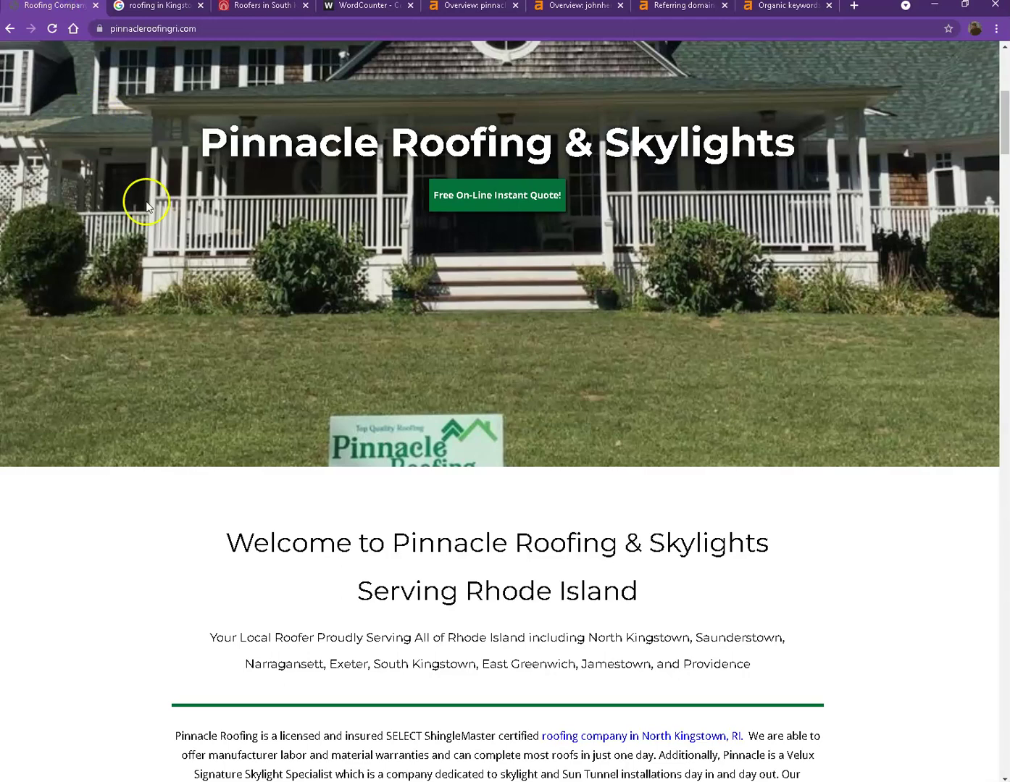
scroll(268, 397, down, 10)
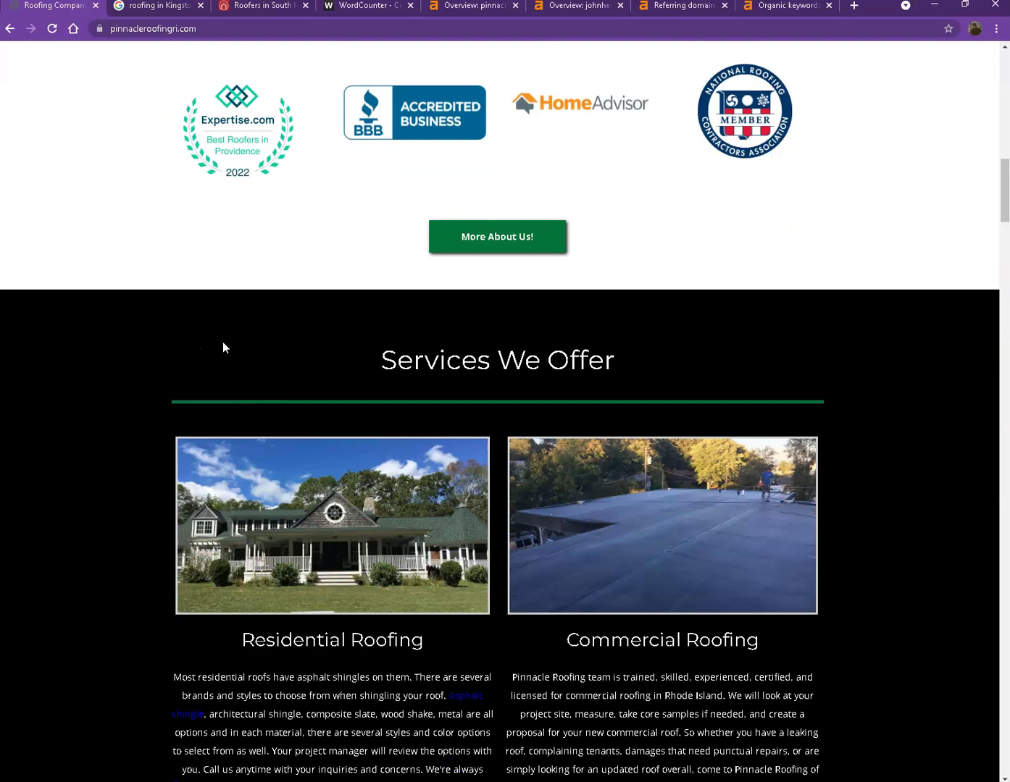
scroll(224, 343, down, 13)
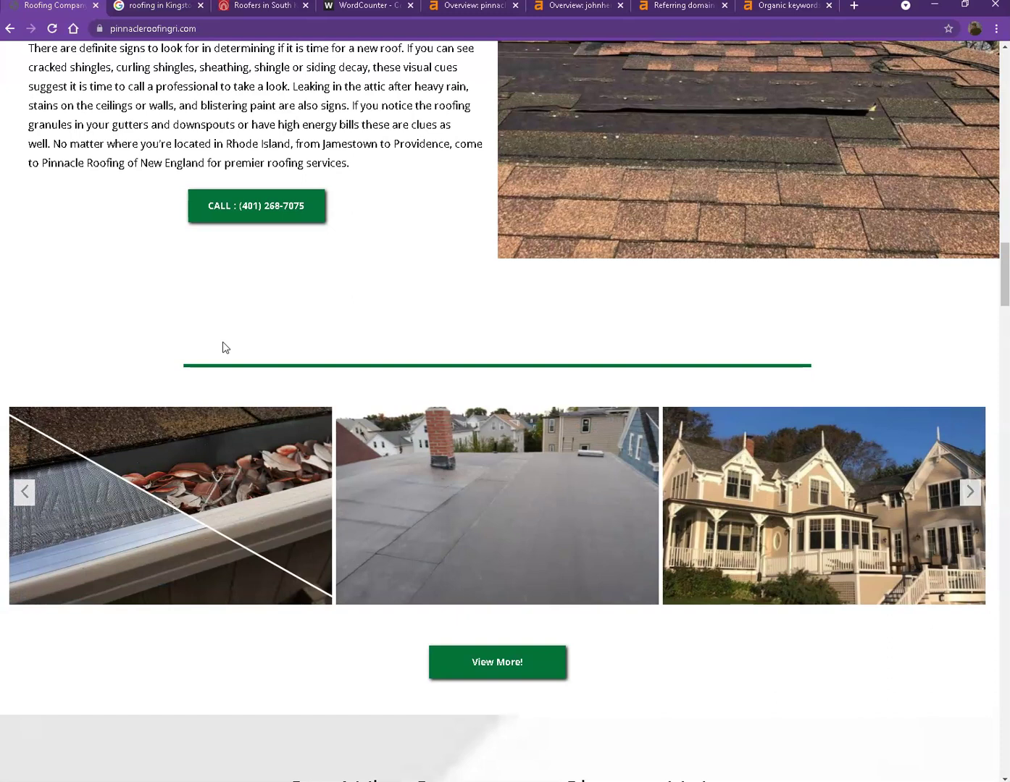
click(21, 767)
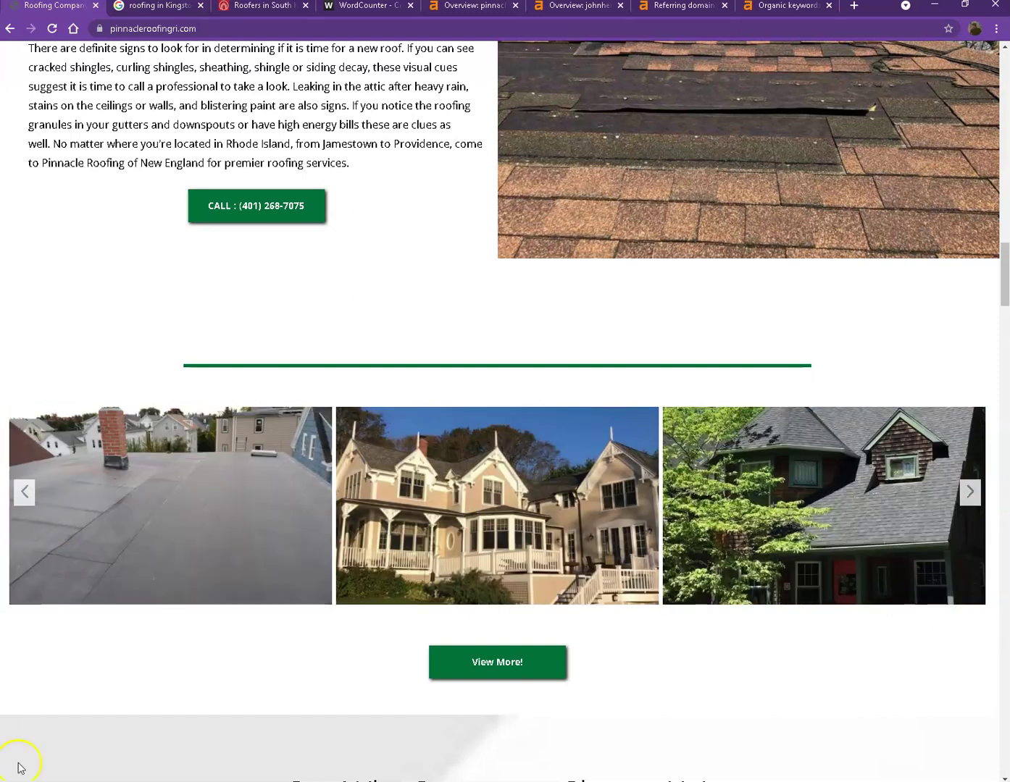